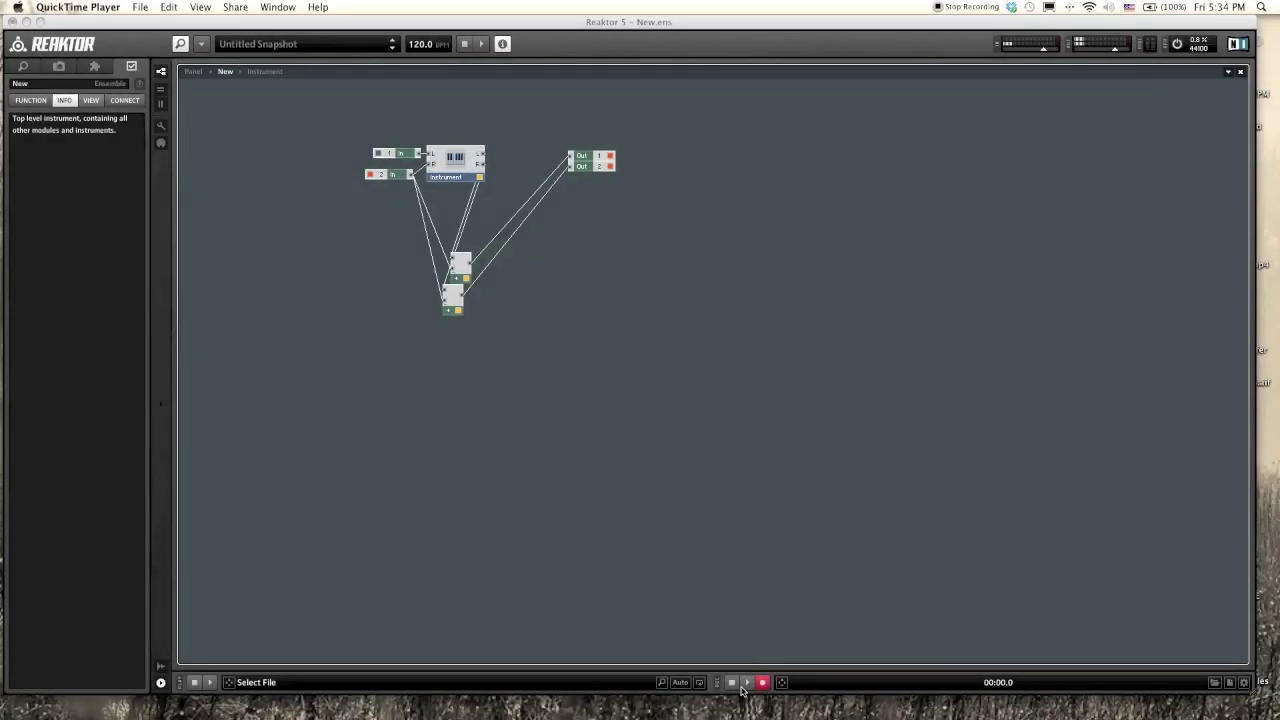
Step: Start audio playback and move In 2 up so it sits just beneath In 1
left_click(746, 683)
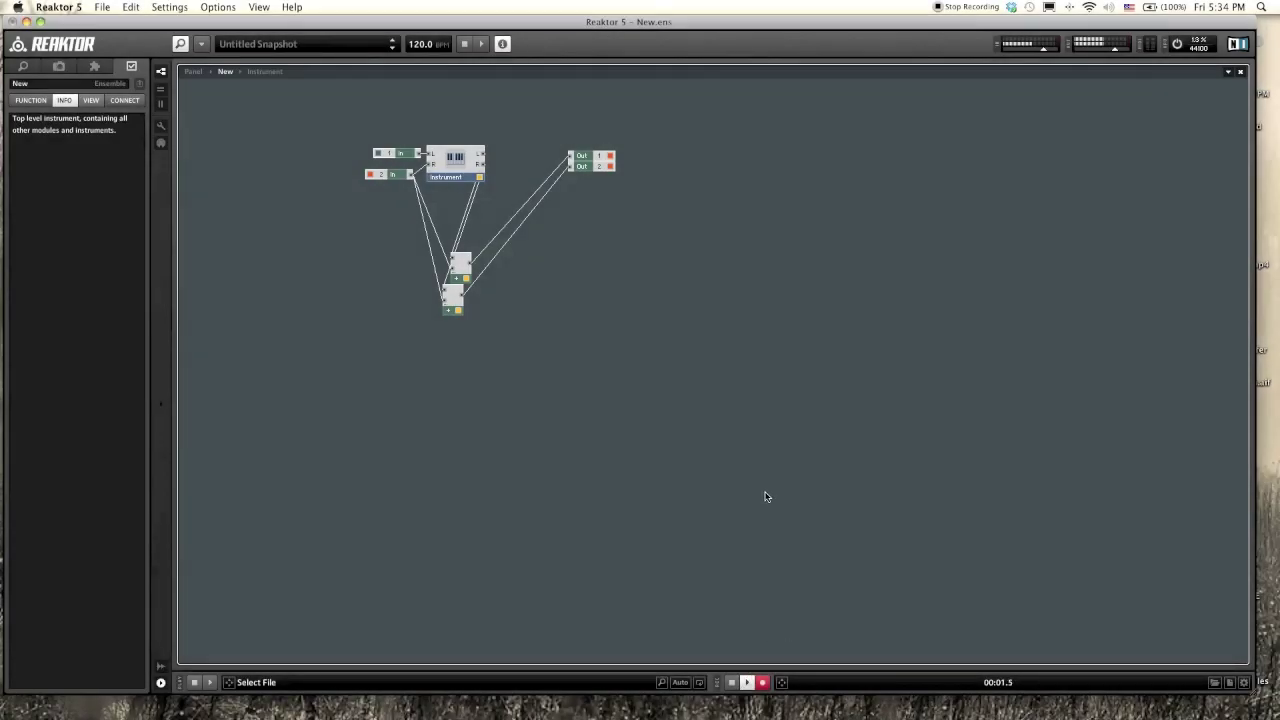
left_click(395, 175)
left_click_drag(395, 175, 395, 160)
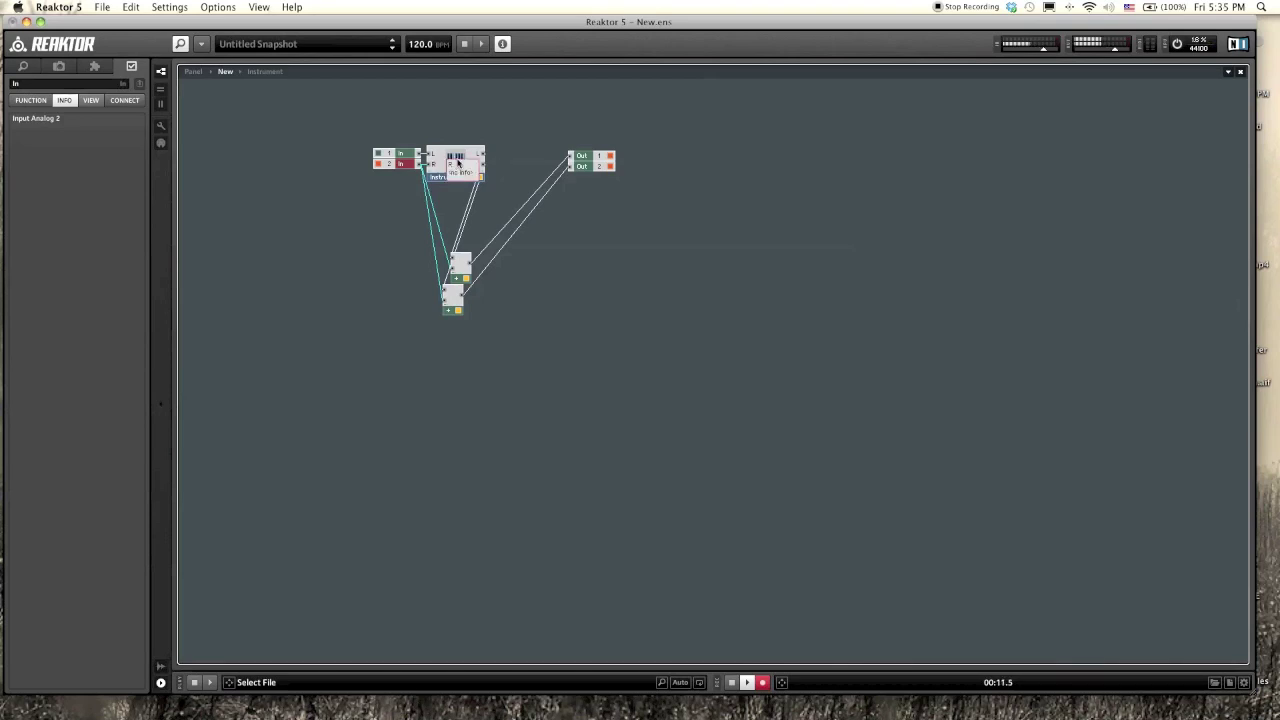
Step: Open the Instrument structure and shift NotePitch, Gate and Triangle higher up
double_click(440, 168)
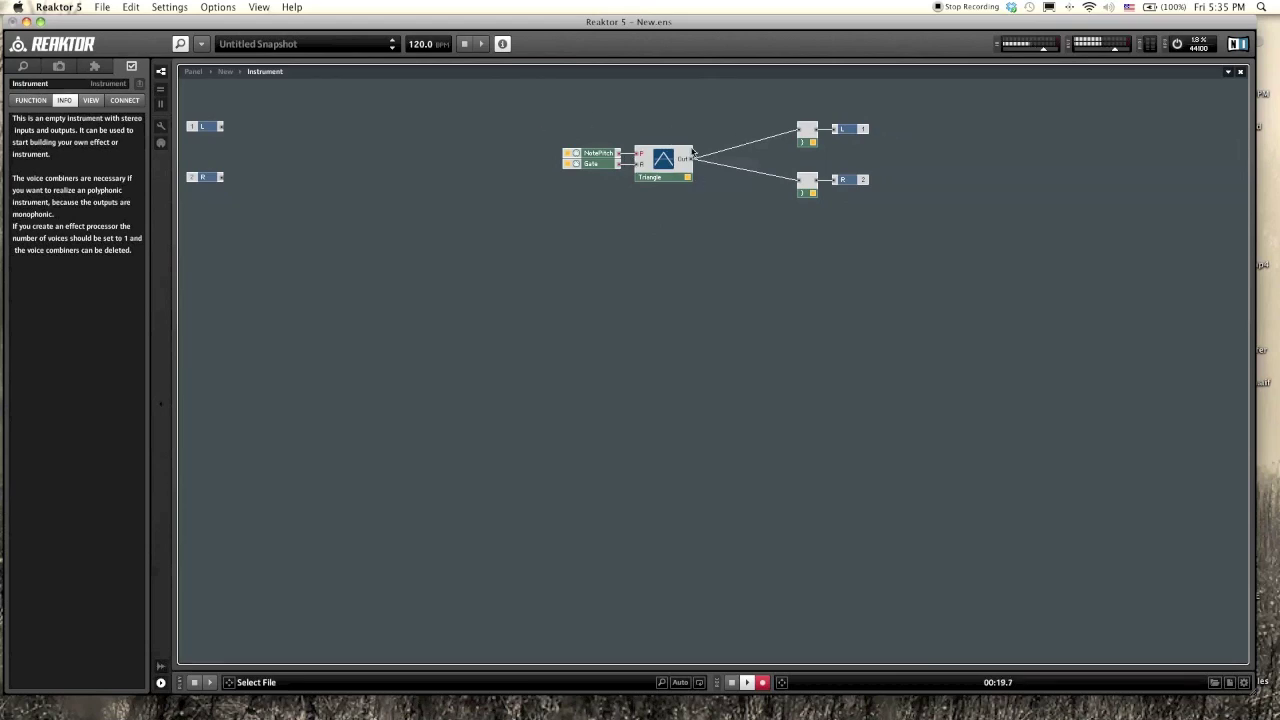
mouse_move(669, 165)
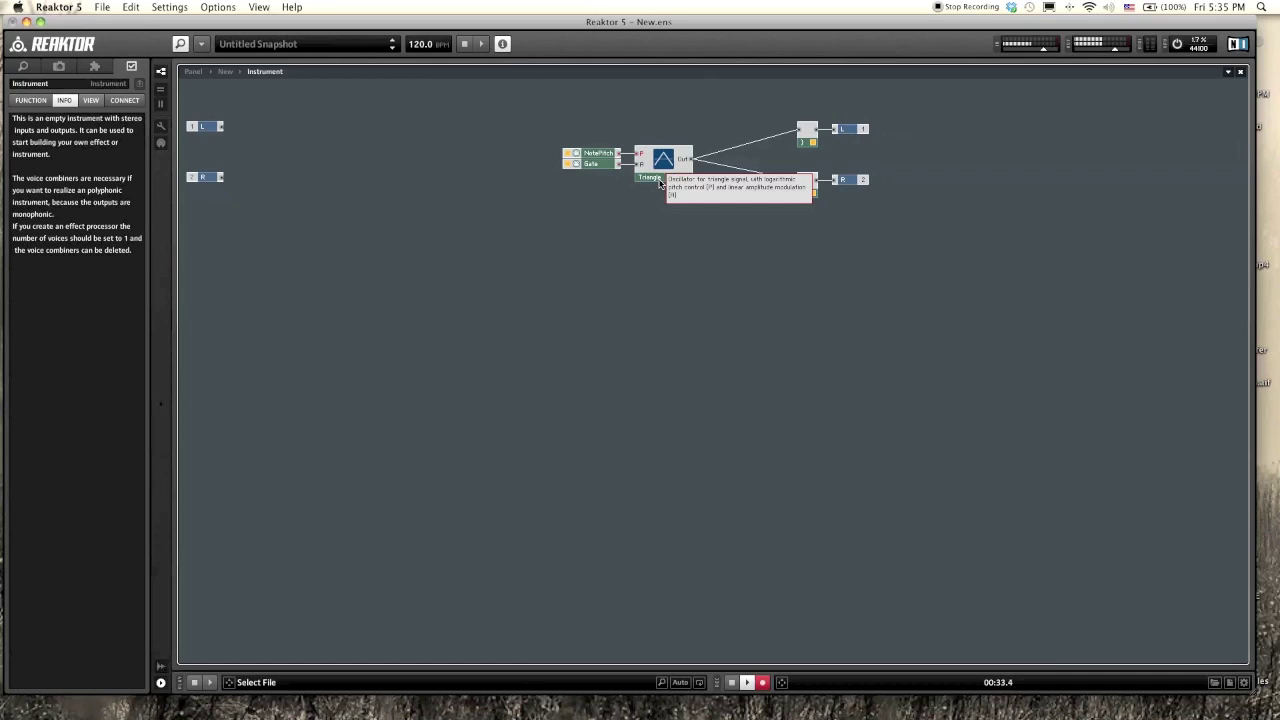
left_click_drag(548, 103, 674, 130)
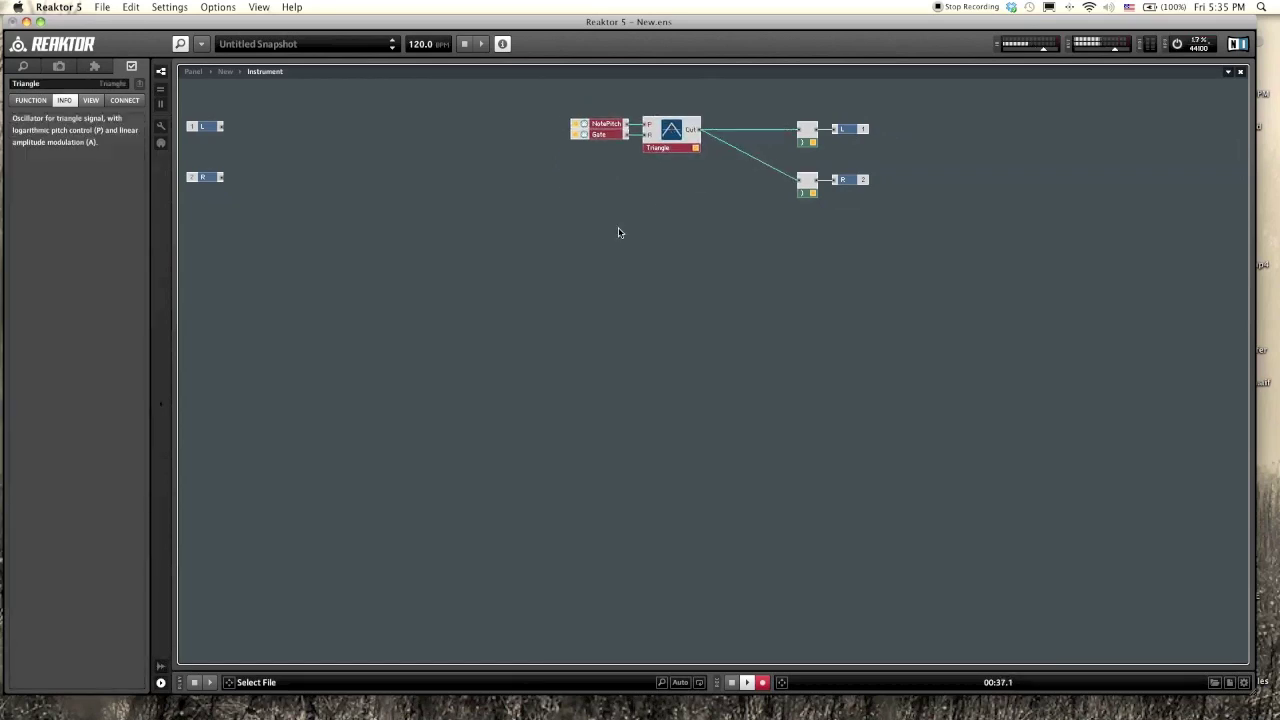
left_click(656, 160)
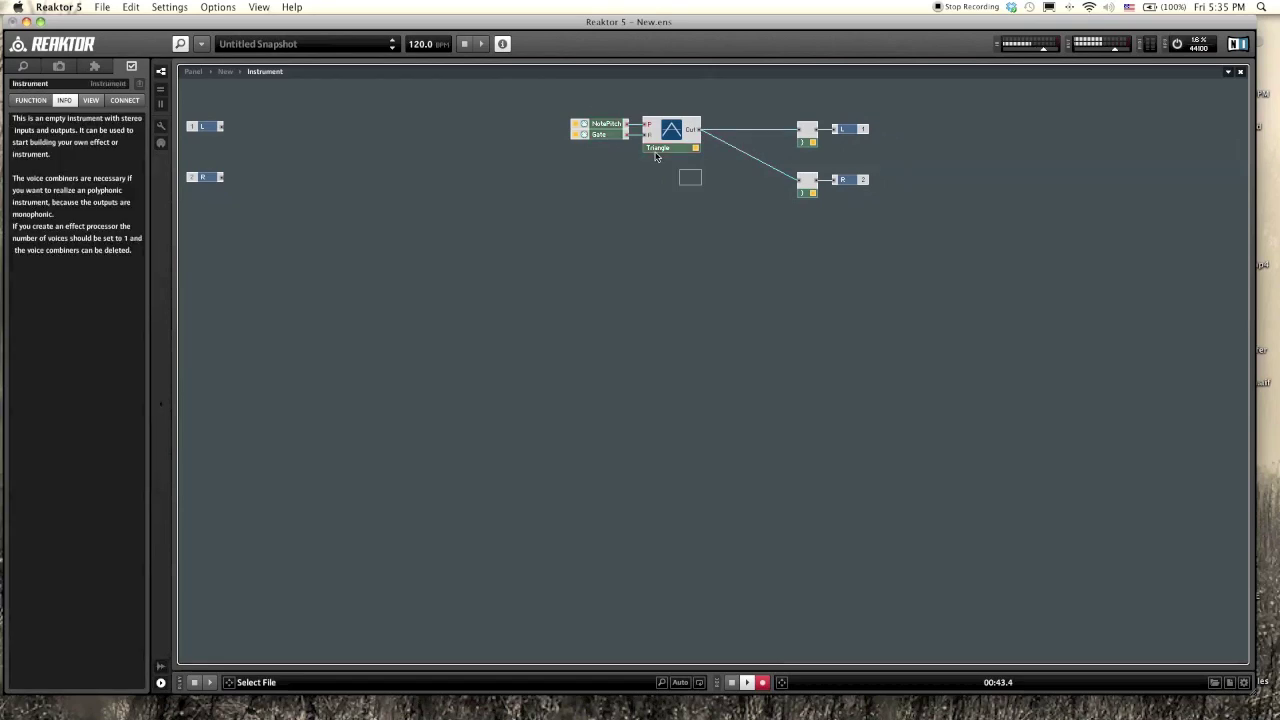
Step: Add a Multi/LP 4-Pole FM filter module and place it below the Triangle oscillator
right_click(536, 211)
mouse_move(568, 215)
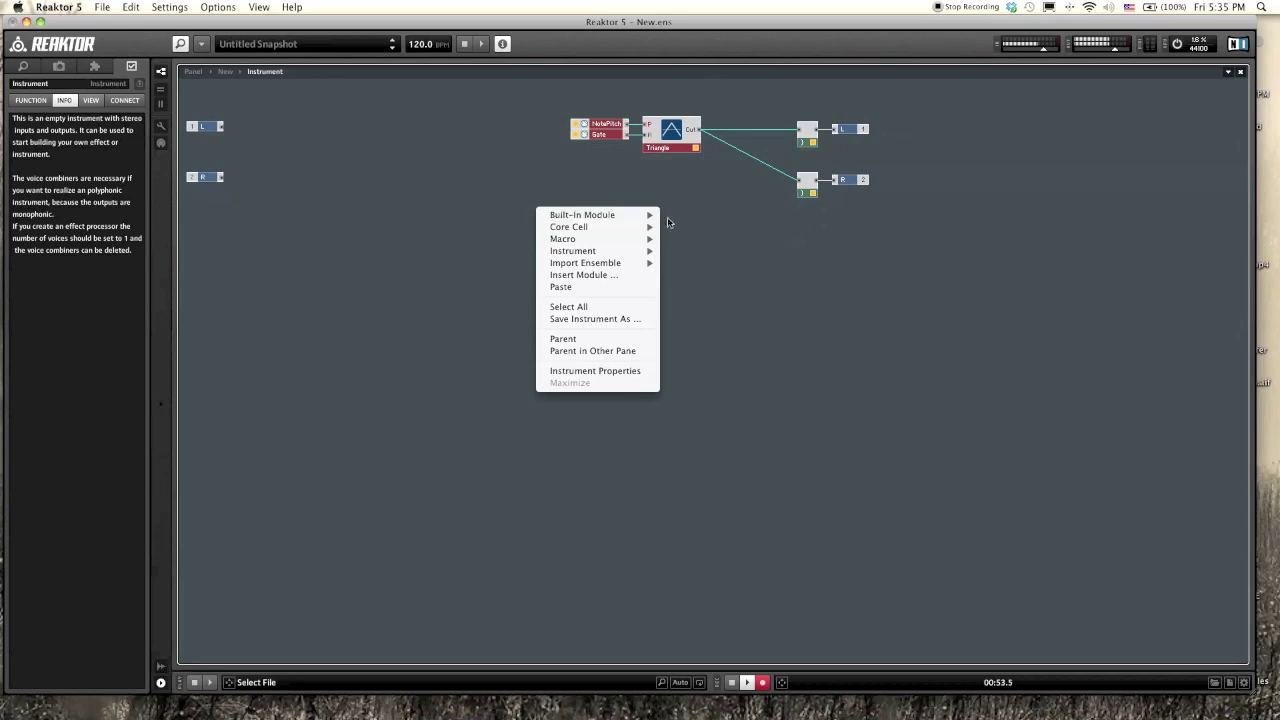
mouse_move(763, 325)
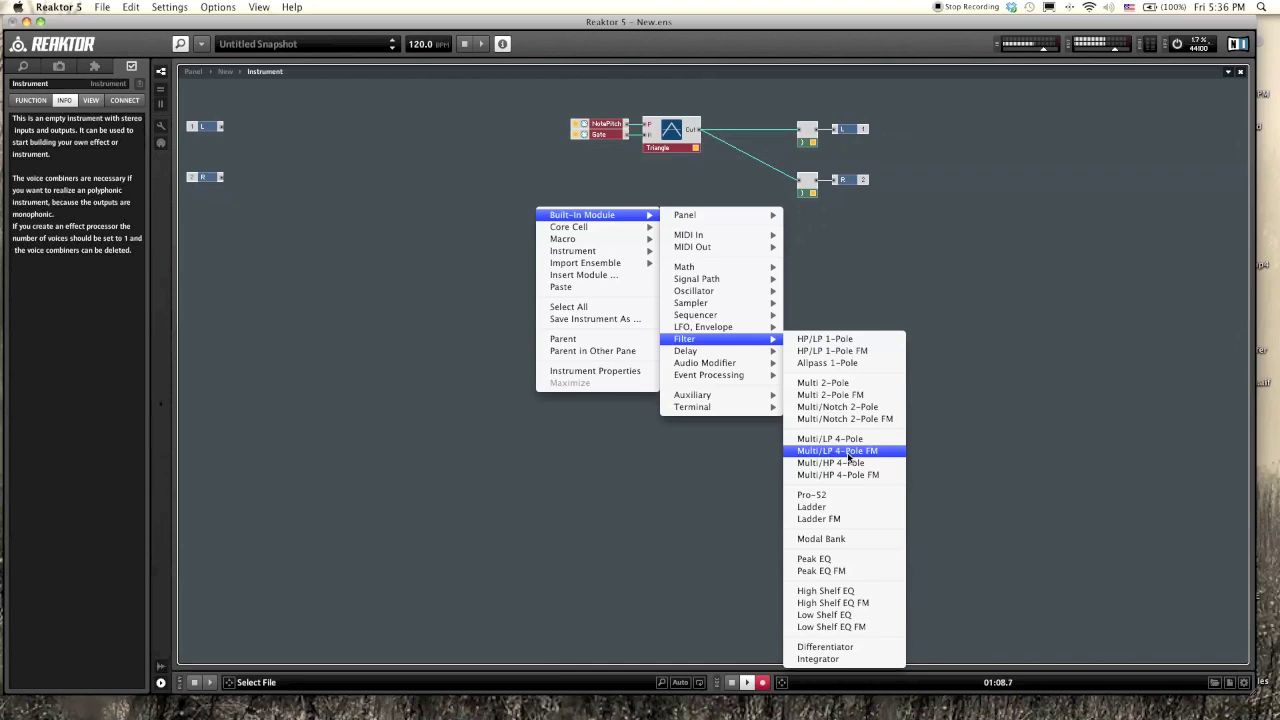
left_click(837, 451)
left_click_drag(566, 241, 692, 287)
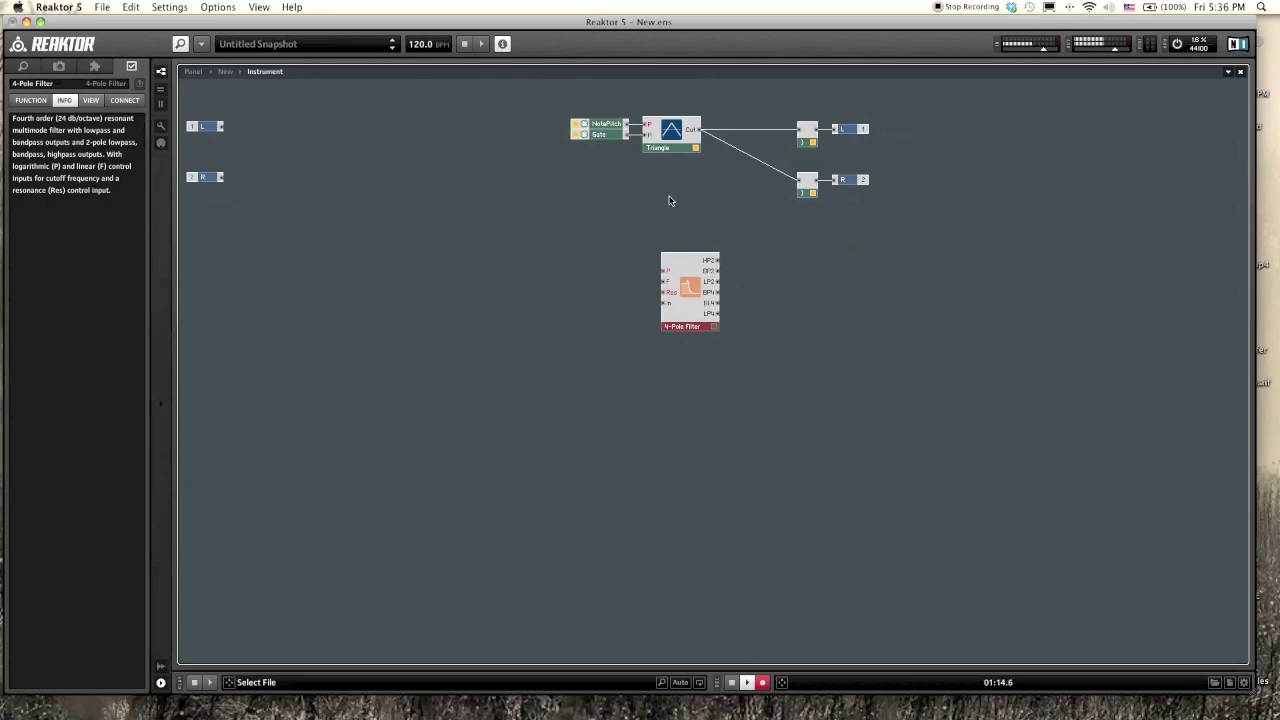
left_click_drag(687, 305, 693, 265)
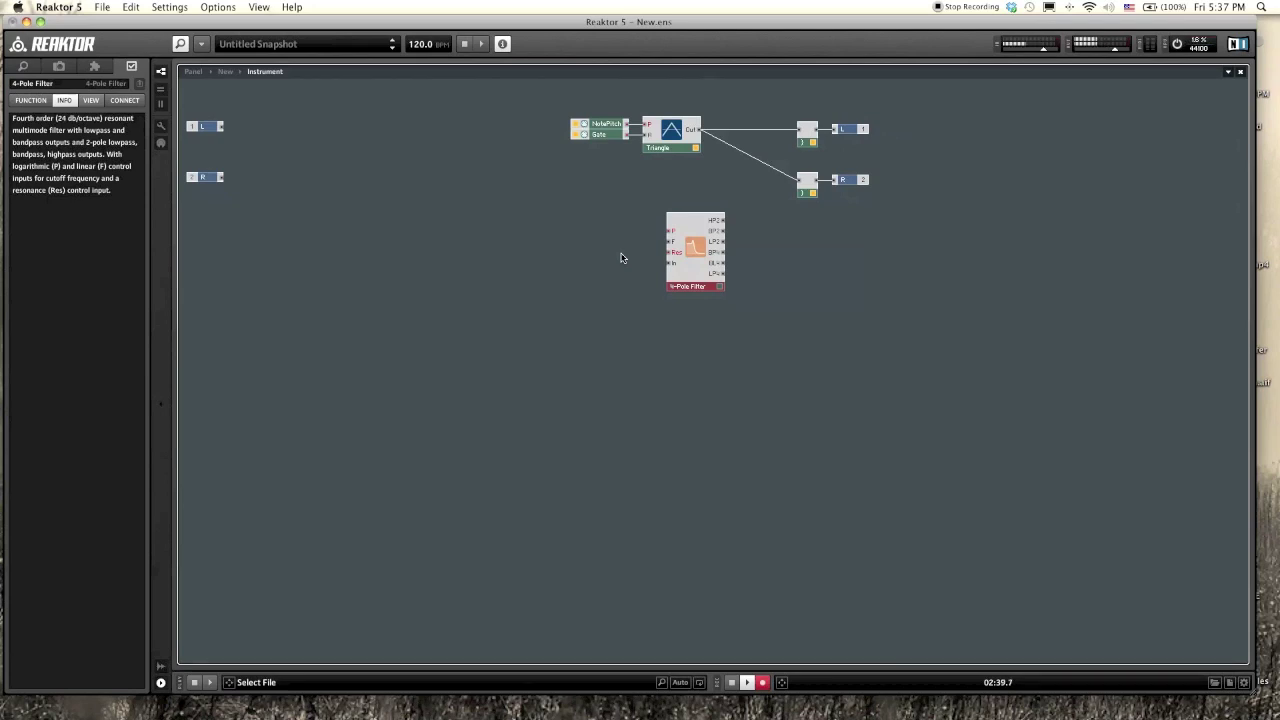
Step: Move the 4-Pole Filter up under the Triangle and shift NotePitch and Gate left
left_click_drag(690, 250, 666, 190)
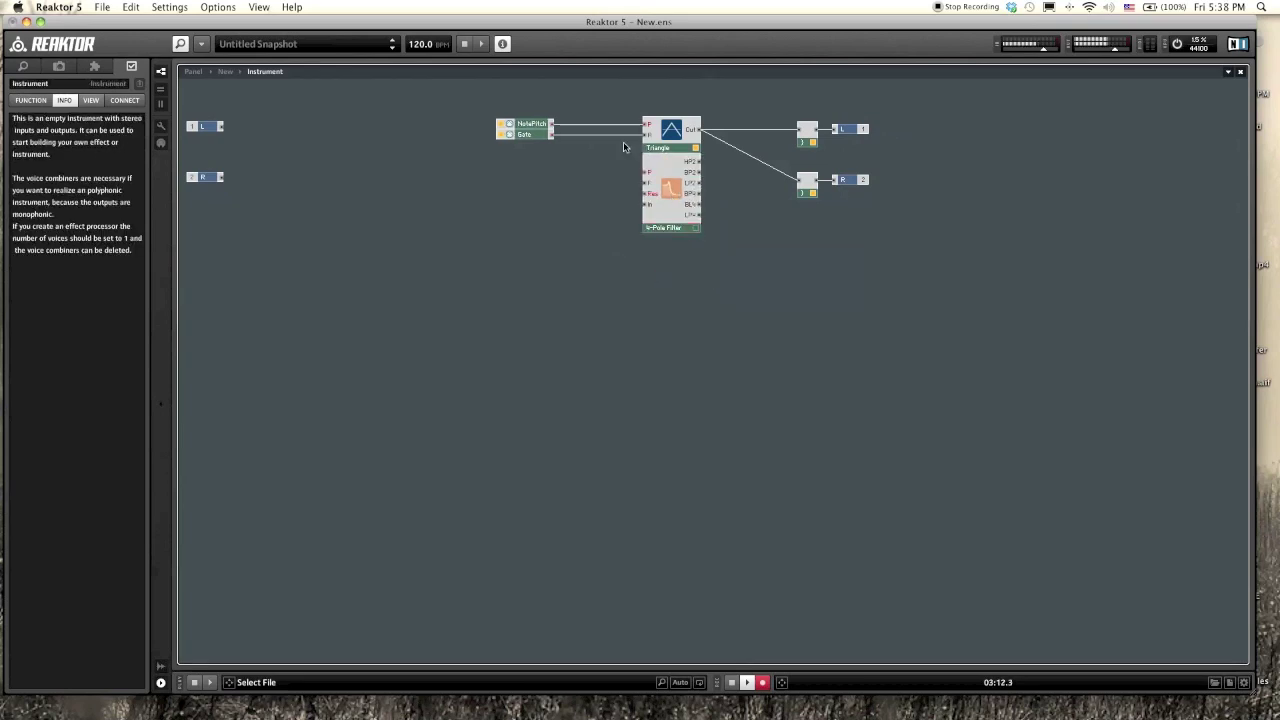
mouse_move(668, 135)
mouse_move(553, 137)
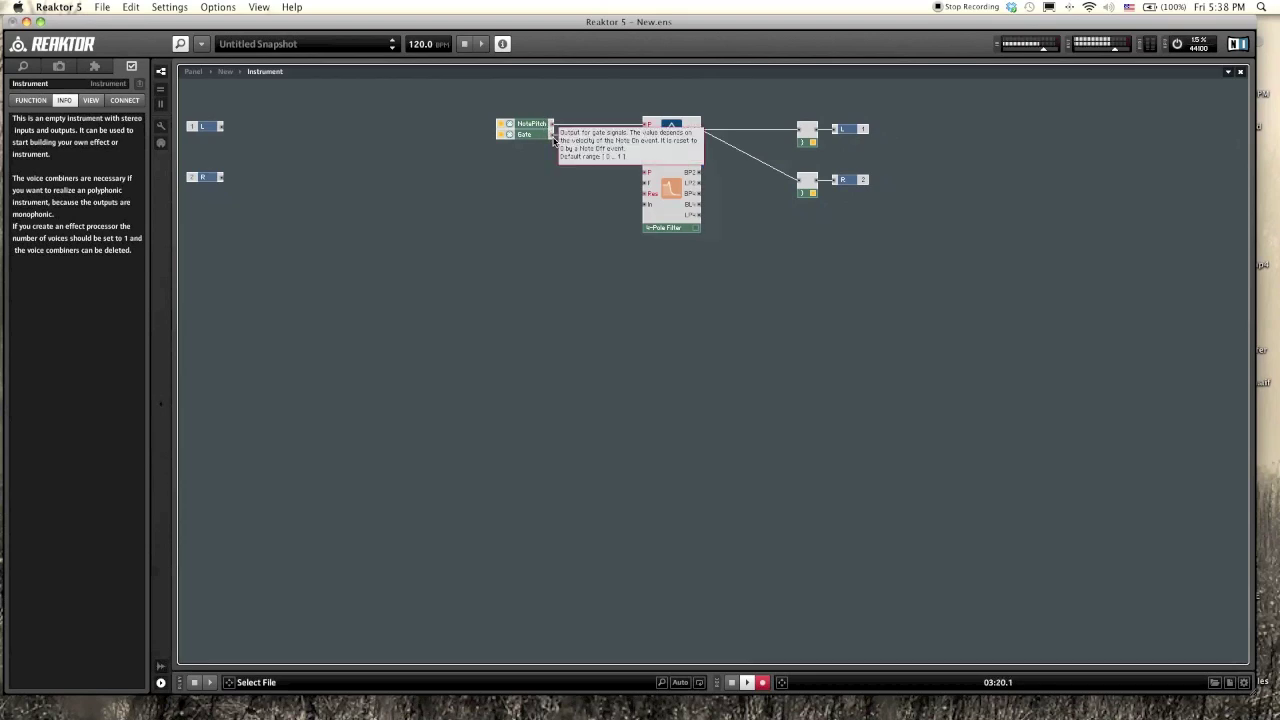
left_click_drag(553, 137, 646, 175)
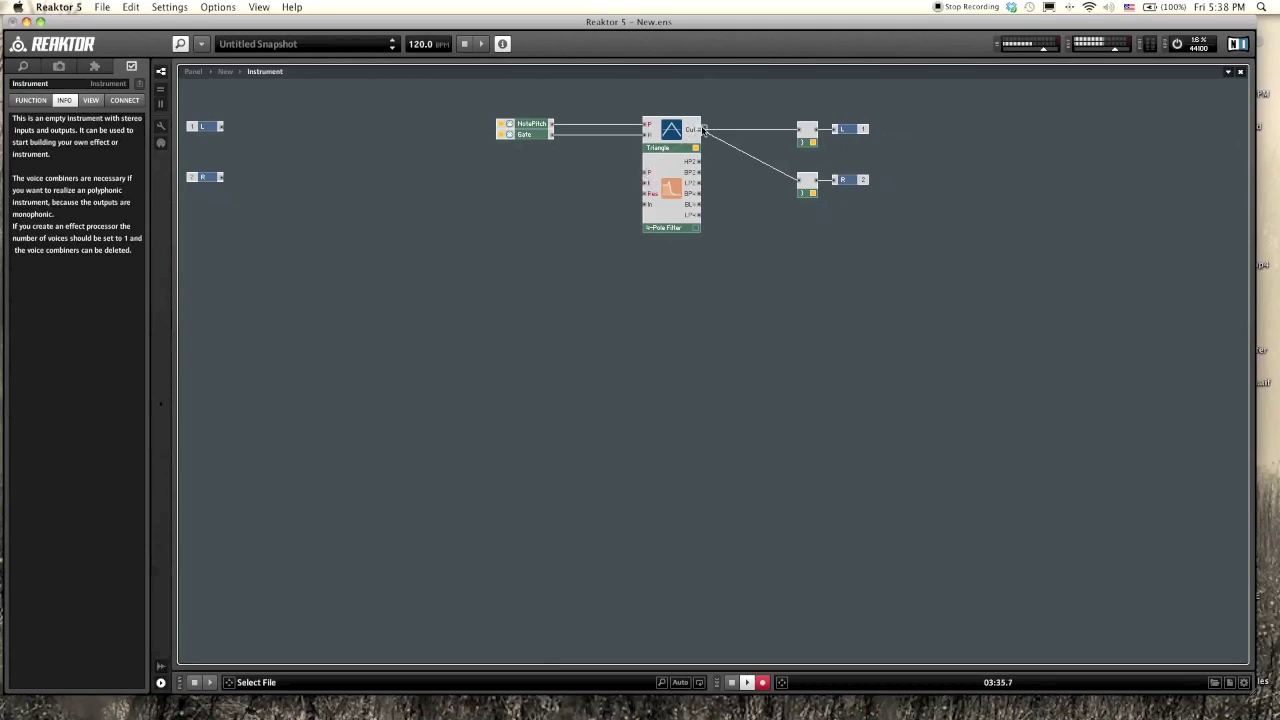
left_click_drag(705, 130, 649, 184)
Step: Nudge the Triangle oscillator so it lines up flush above the filter
left_click(673, 131)
left_click_drag(673, 131, 673, 119)
left_click(674, 147)
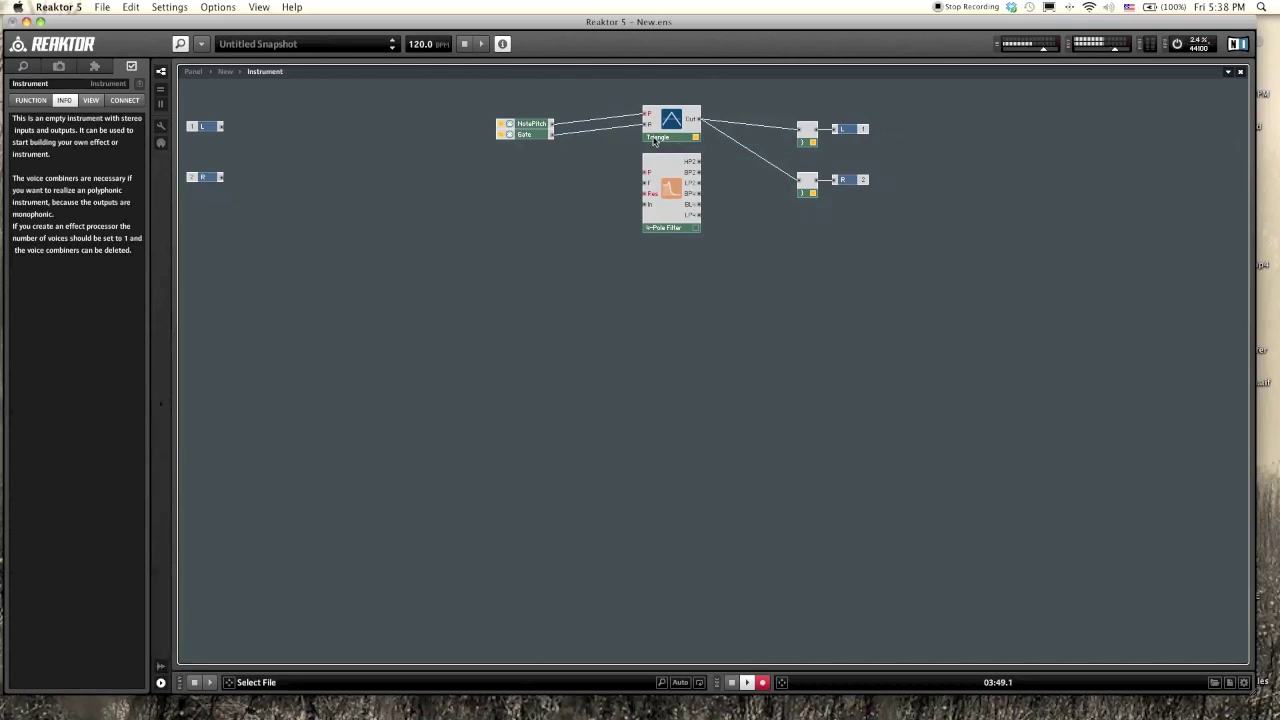
left_click_drag(660, 127, 666, 139)
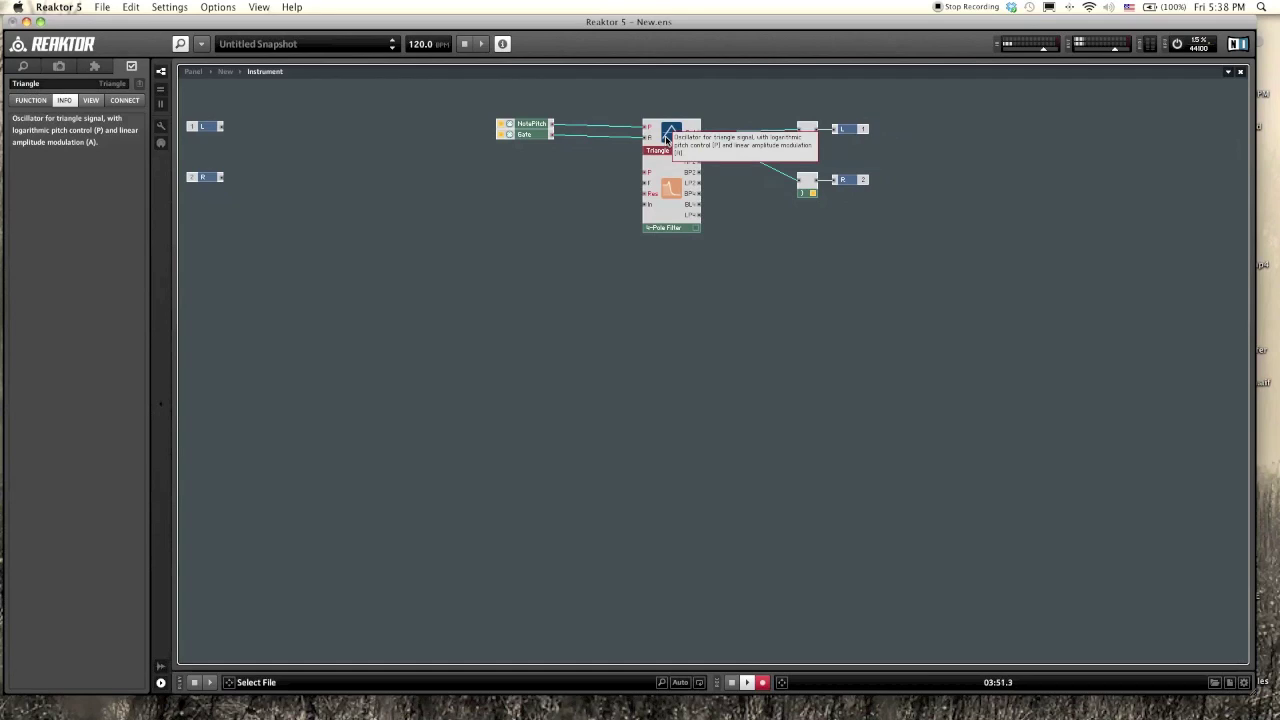
left_click(645, 177)
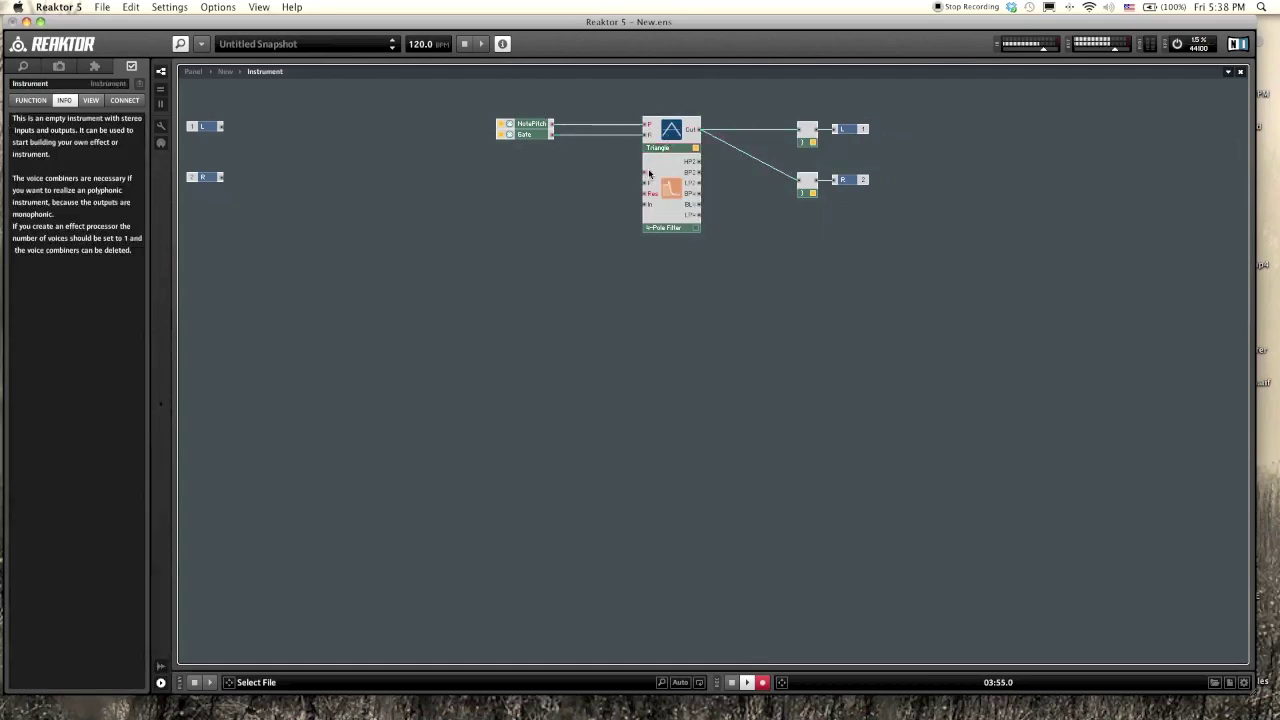
mouse_move(649, 174)
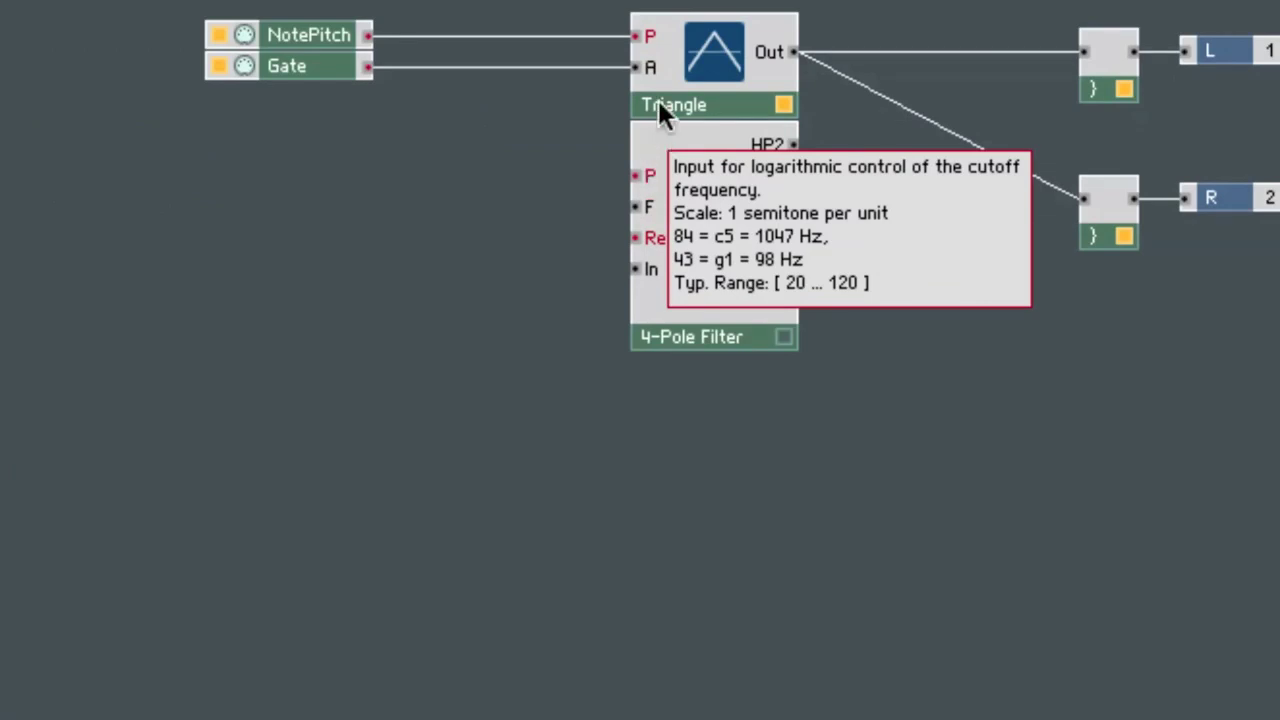
mouse_move(649, 36)
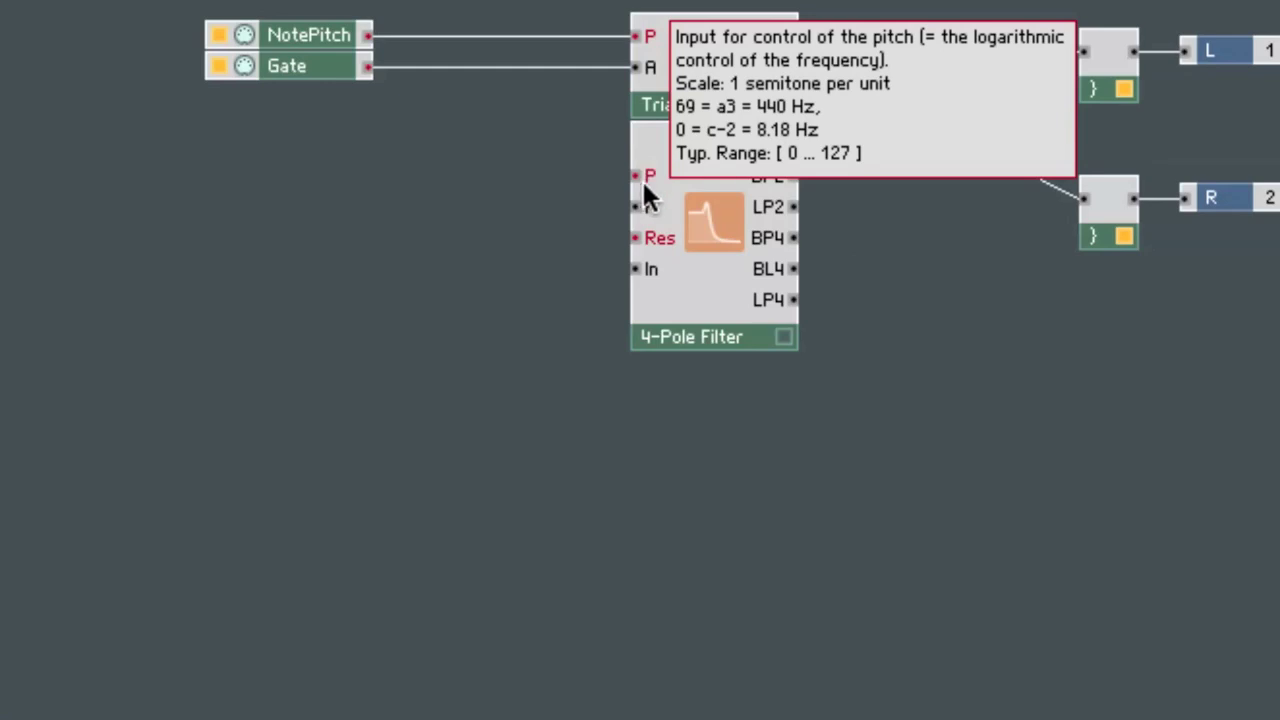
mouse_move(641, 178)
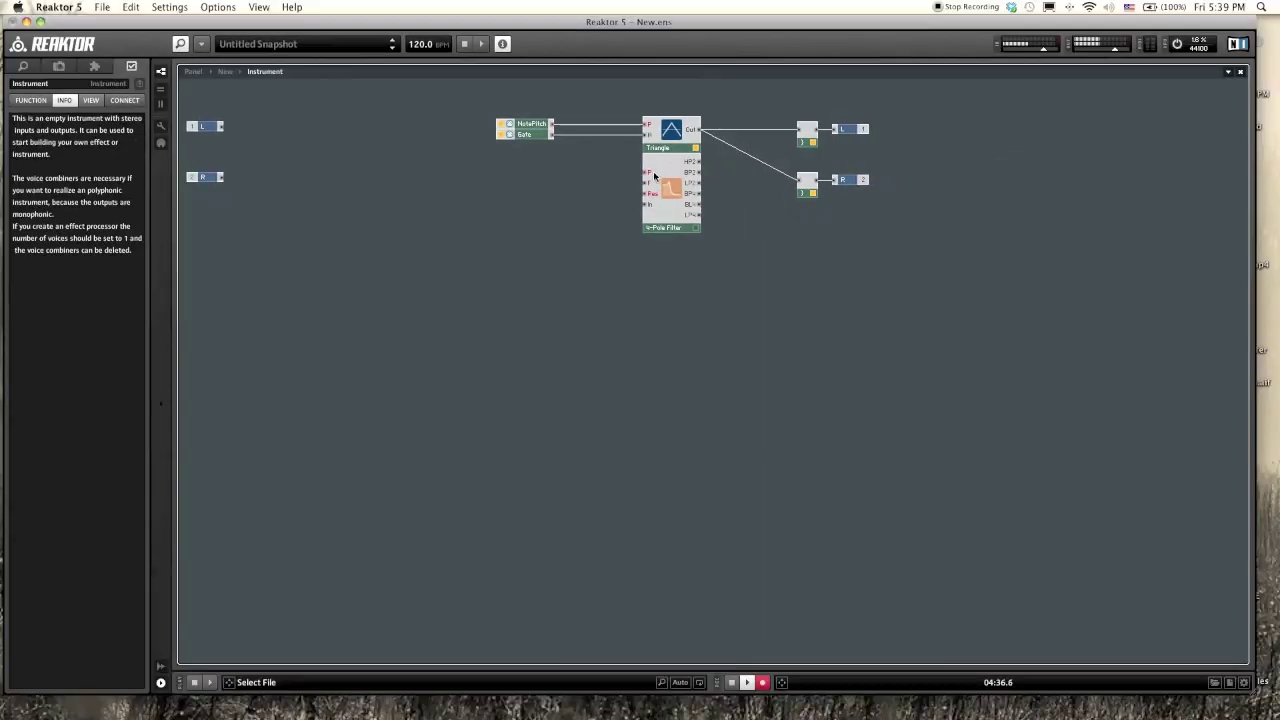
Step: Wire Triangle into the filter, route its LP output to L and R, and shift the oscillators left
mouse_move(652, 177)
left_click_drag(698, 130, 651, 205)
mouse_move(692, 161)
left_click_drag(698, 218, 800, 132)
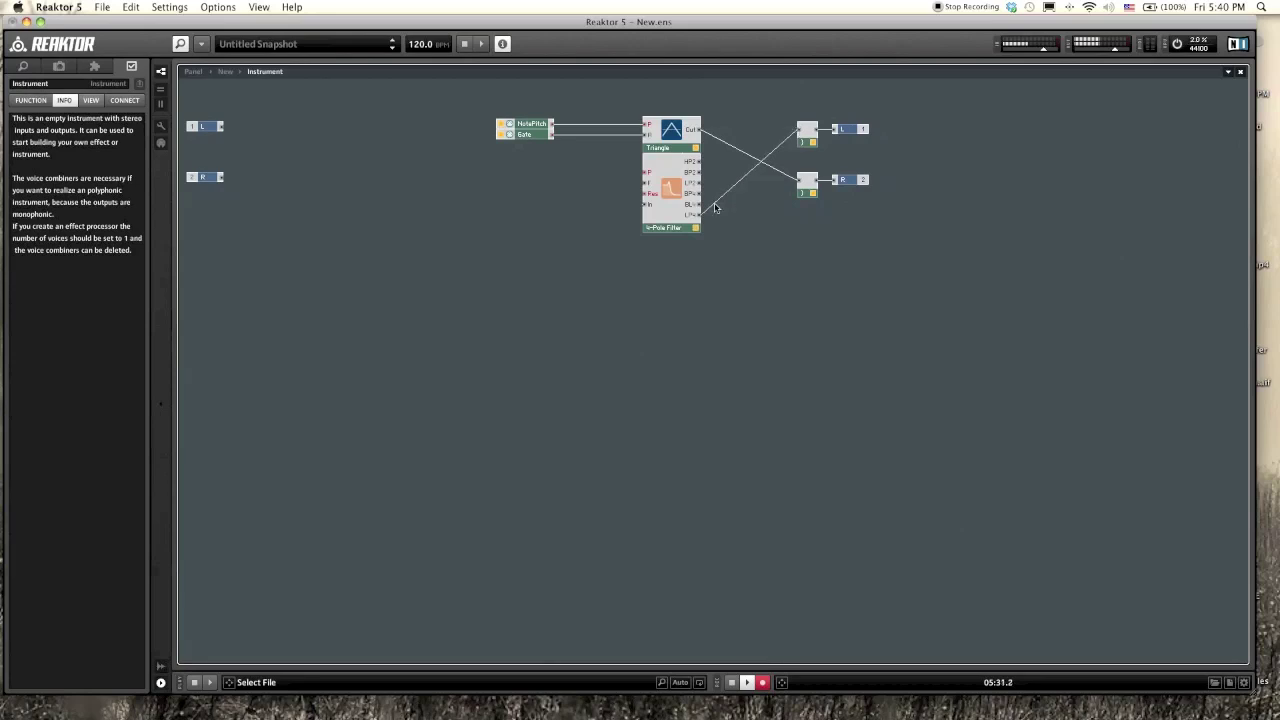
left_click_drag(697, 215, 806, 190)
left_click_drag(472, 114, 571, 221)
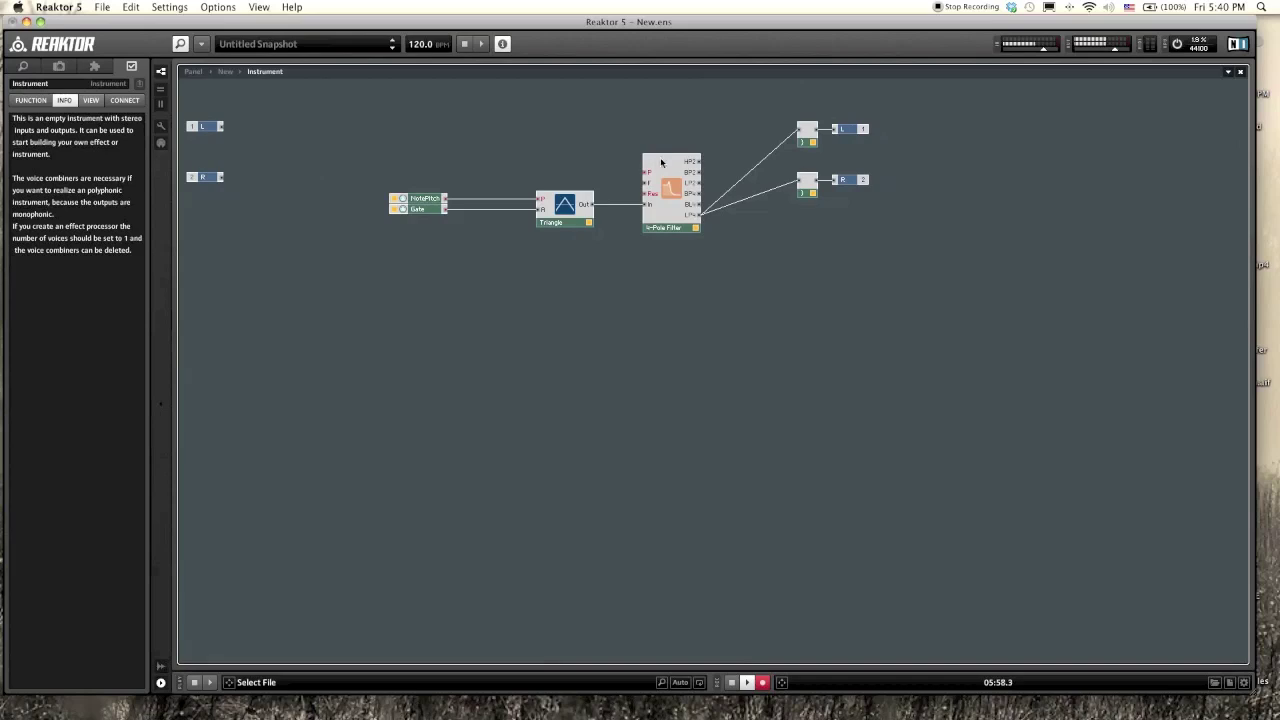
mouse_move(653, 171)
Step: Create a P Cutoff control on the filter's P input and a Reson control on Res
right_click(650, 176)
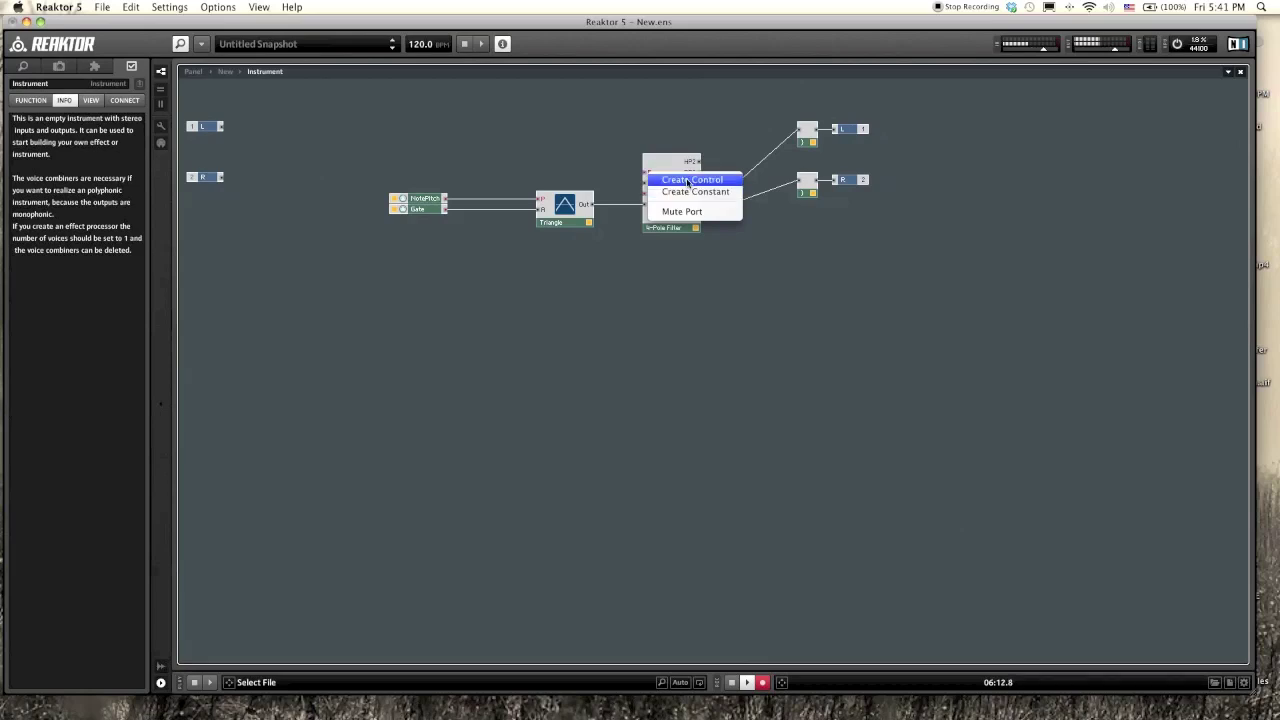
left_click(688, 180)
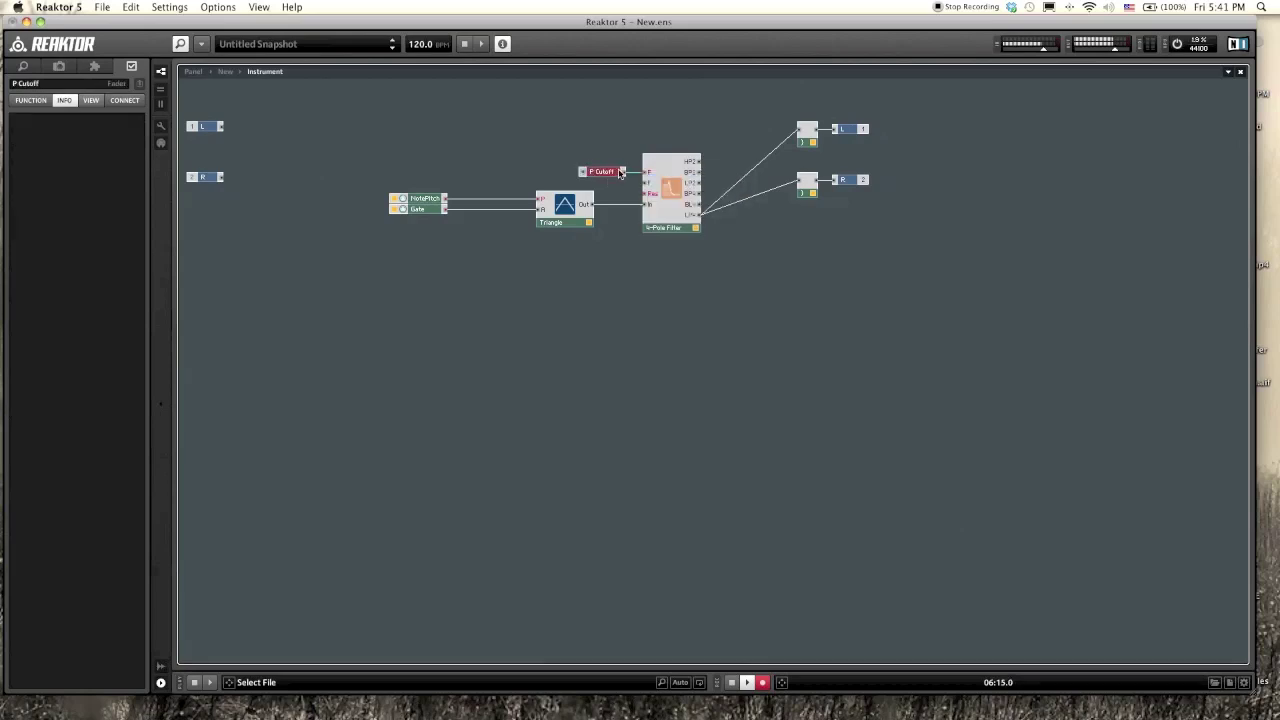
left_click(30, 100)
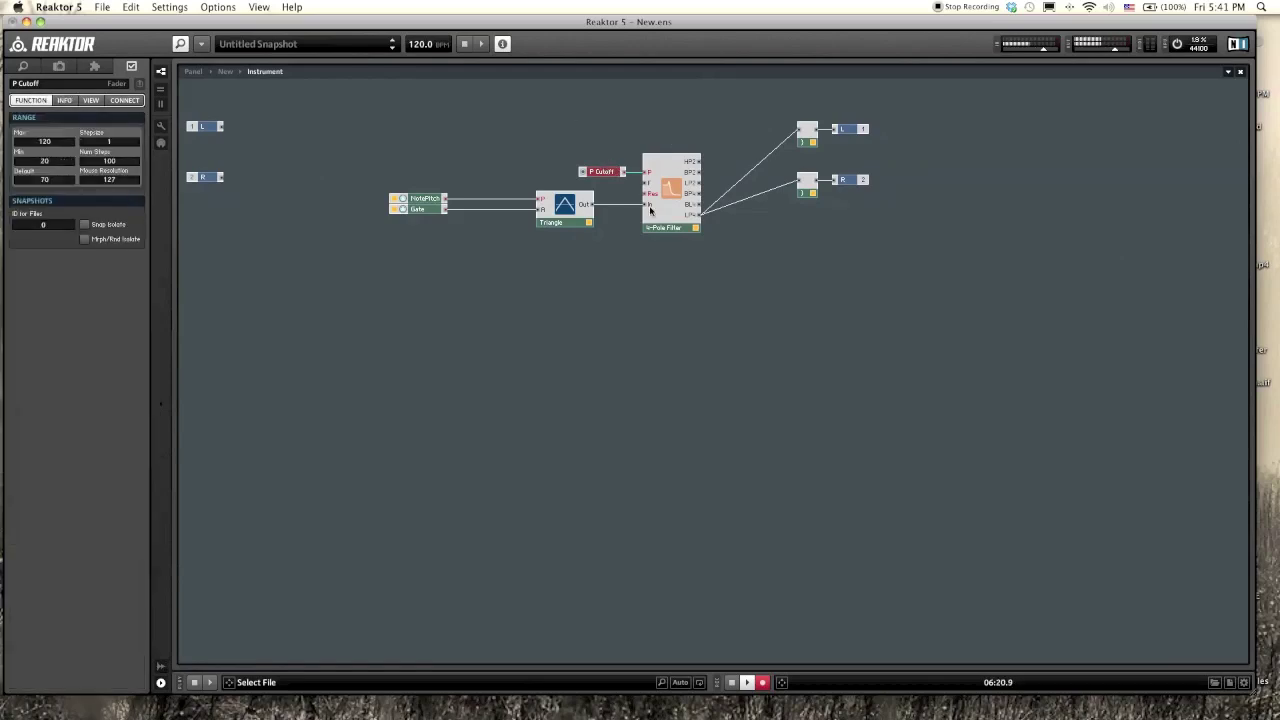
left_click(625, 186)
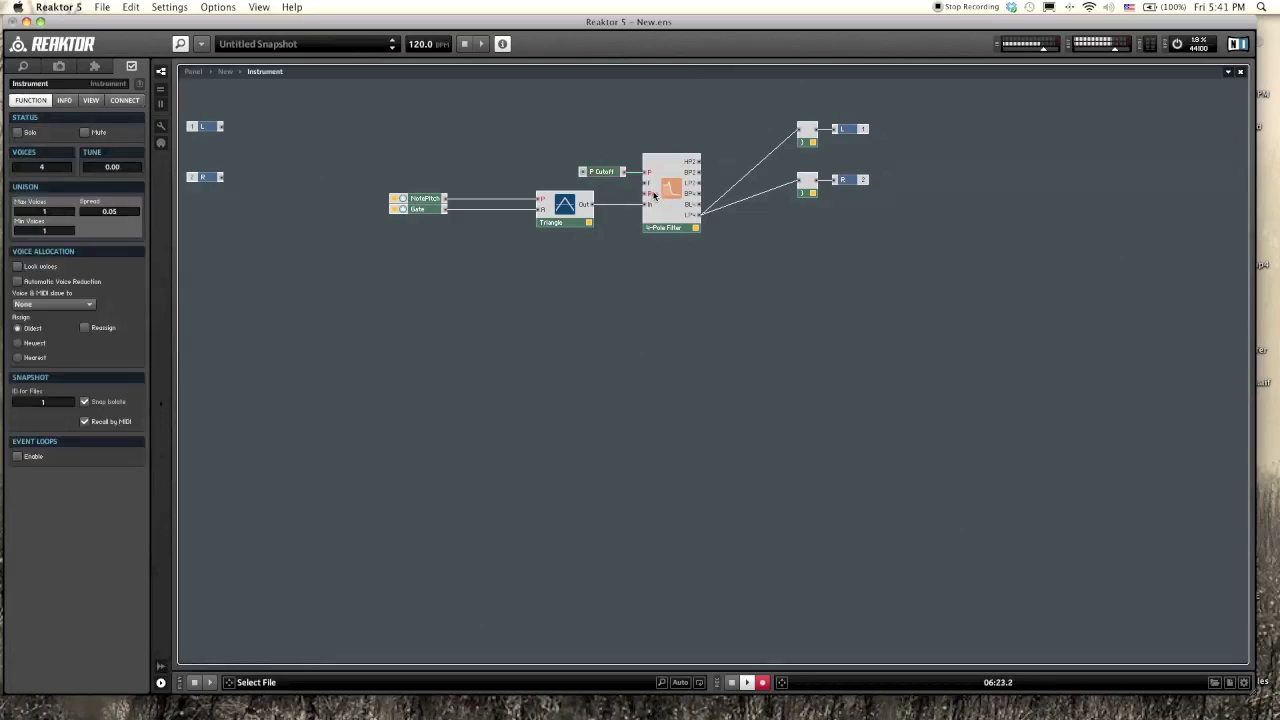
right_click(650, 196)
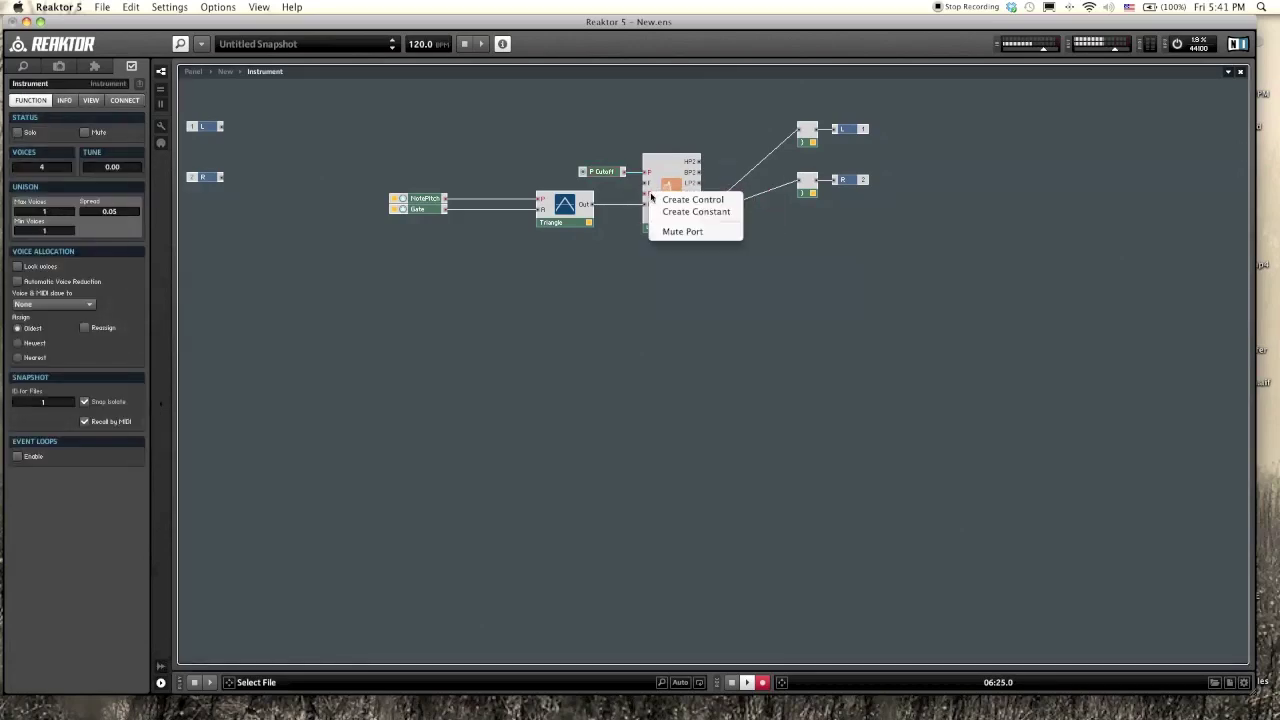
left_click(692, 199)
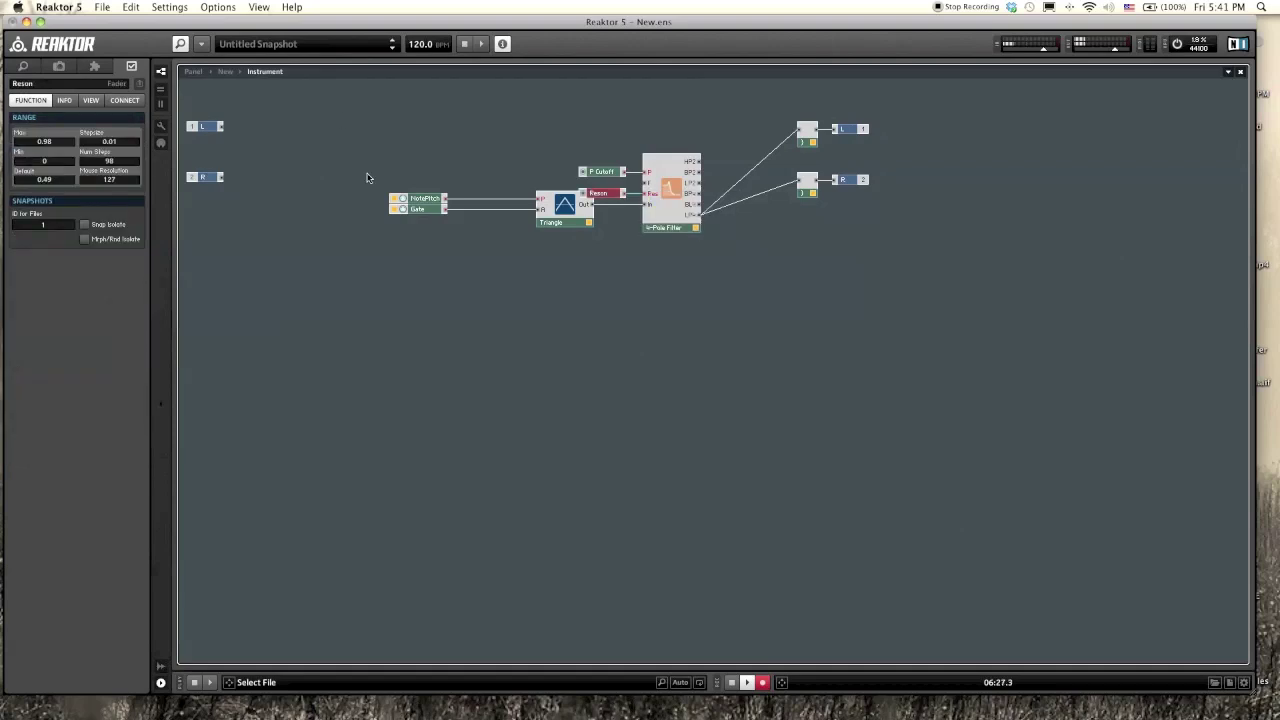
Step: Place the Reson knob beside the P Cutoff knob on the Instrument panel
left_click(193, 71)
left_click(161, 128)
left_click_drag(198, 115, 229, 114)
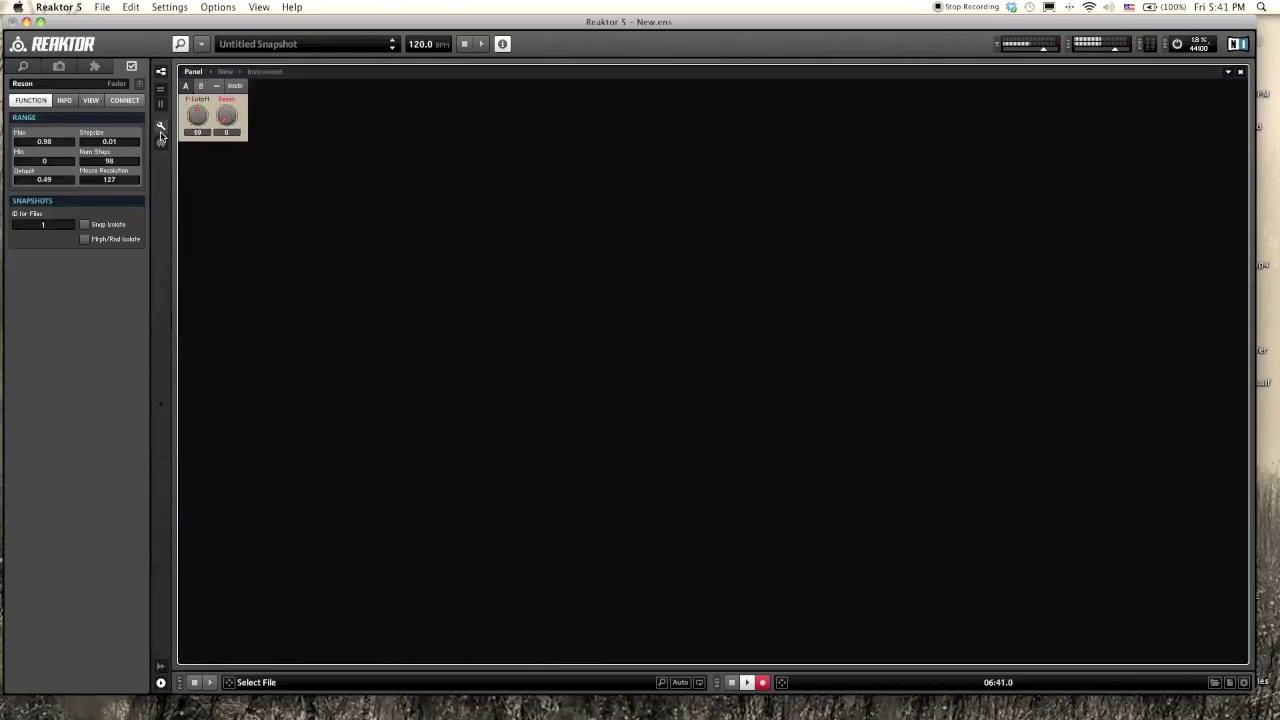
left_click(161, 126)
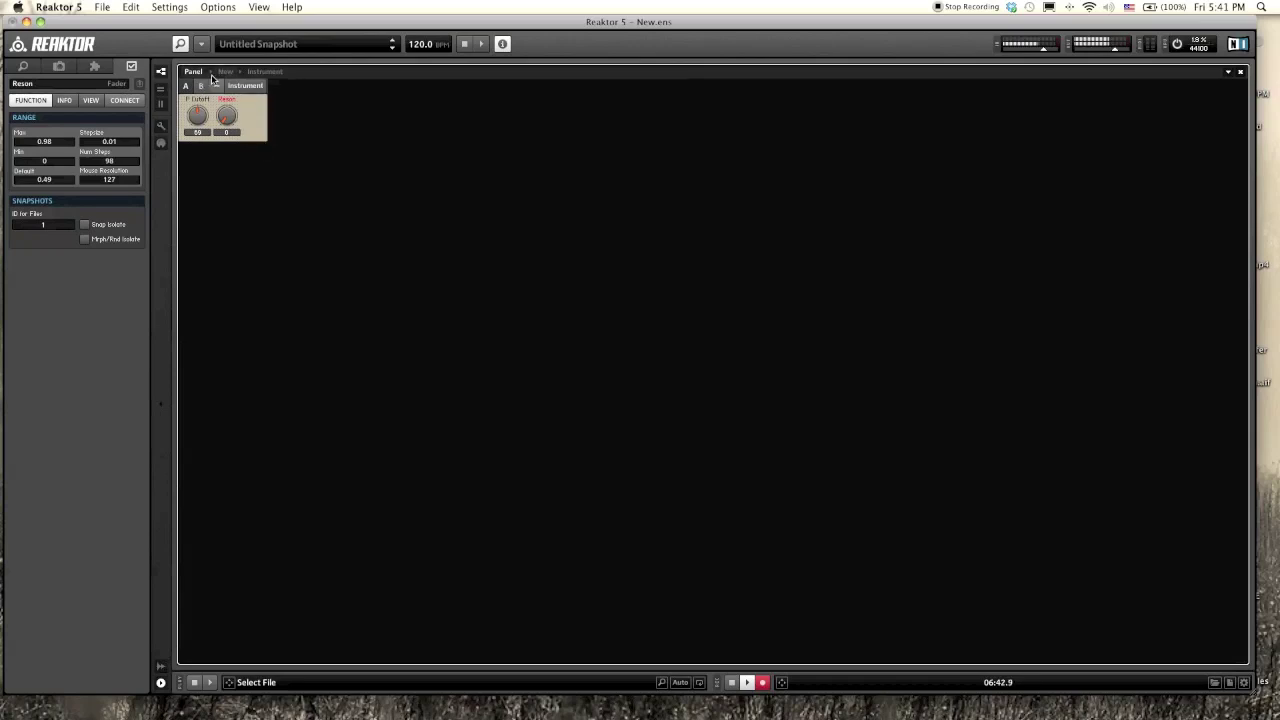
Step: Return to the Instrument panel and turn the filter cutoff up
left_click(225, 71)
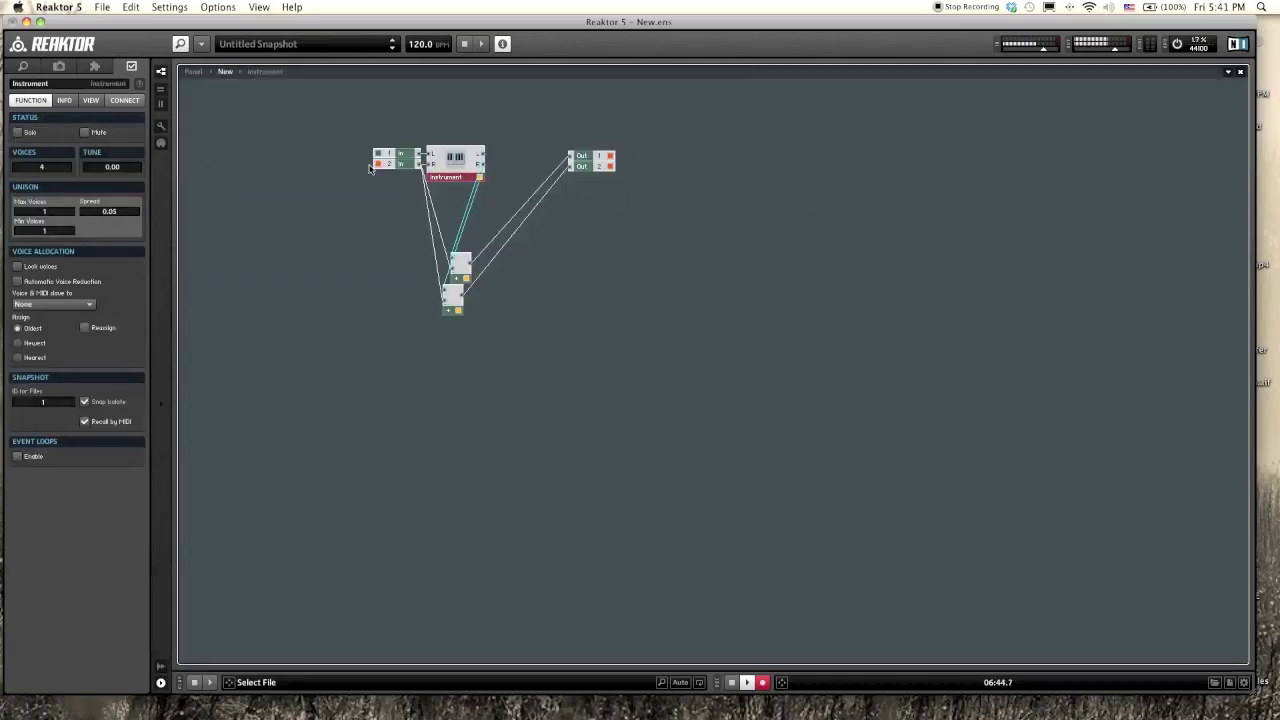
double_click(350, 168)
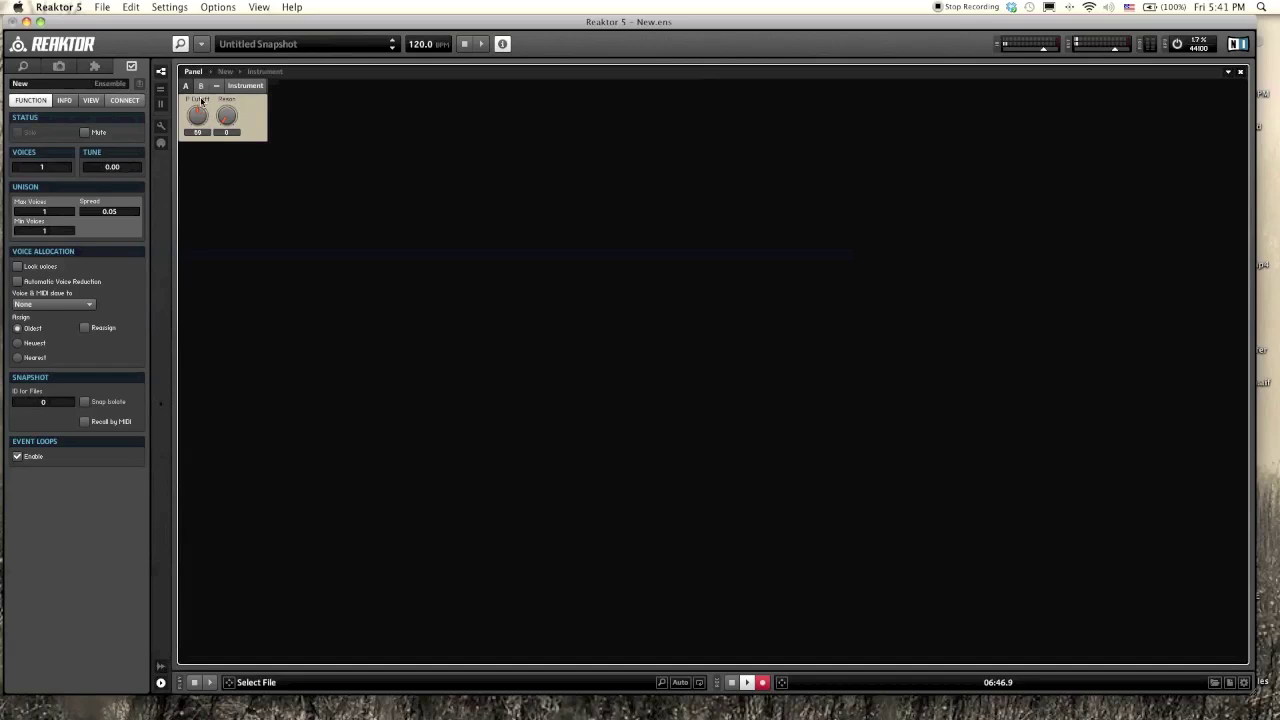
left_click_drag(203, 124, 203, 163)
Step: Adjust the P Cutoff knob on the panel, then open the Instrument structure
left_click_drag(205, 106, 209, 143)
left_click_drag(205, 90, 255, 134)
double_click(255, 134)
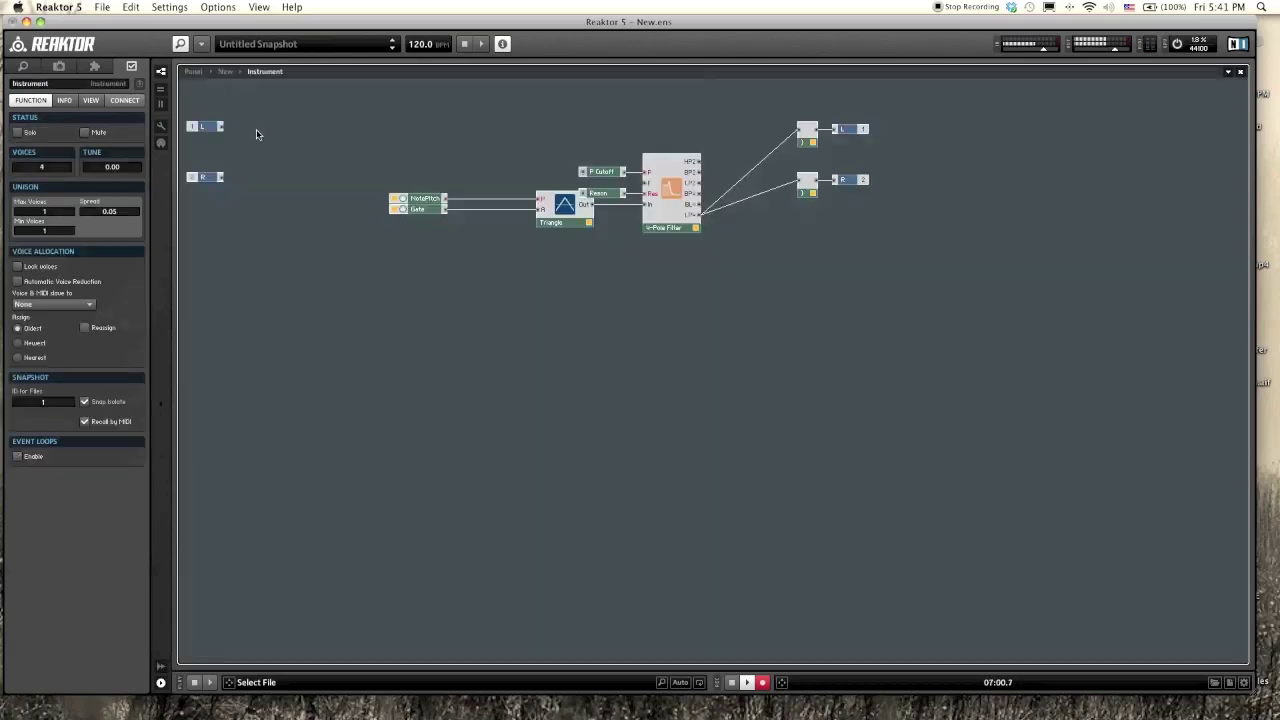
Step: Move the Triangle oscillator further left and the L/R output modules further right
mouse_move(392, 188)
left_mouse_down()
mouse_move(509, 260)
mouse_move(540, 251)
mouse_move(536, 230)
mouse_move(501, 230)
left_mouse_up()
left_click(541, 230)
left_click(724, 314)
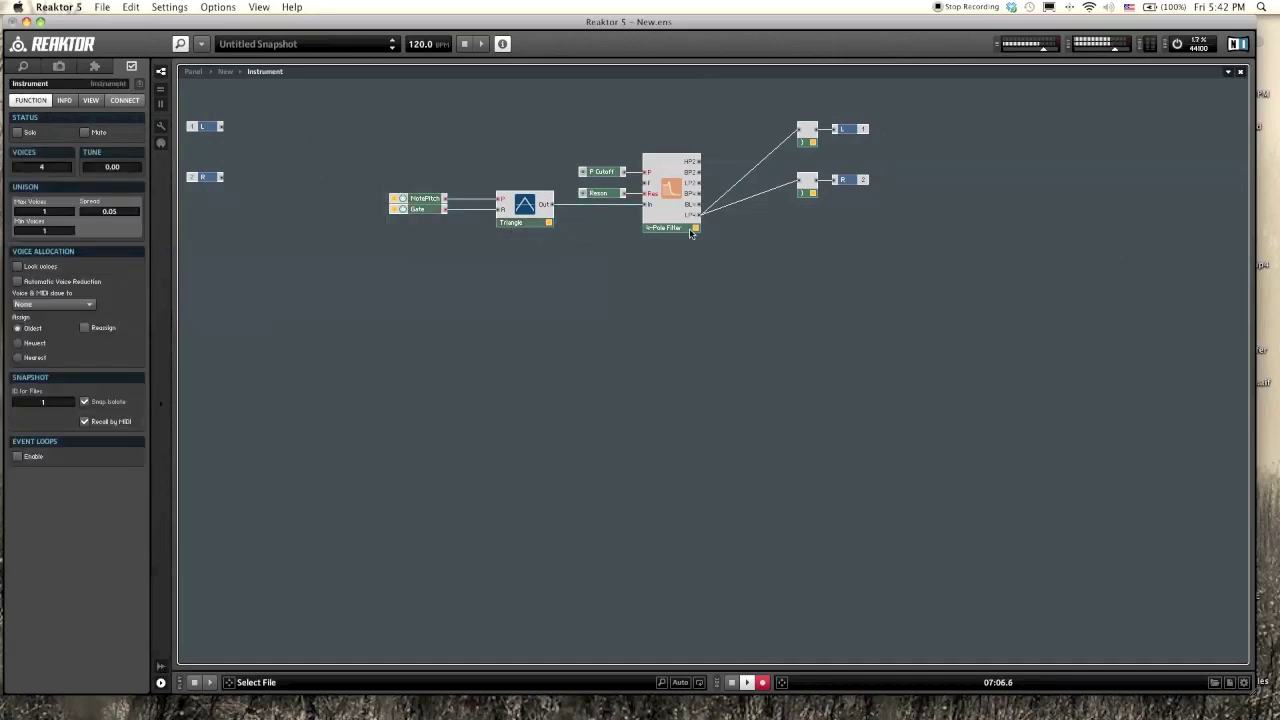
left_click_drag(964, 272, 885, 188)
left_click(746, 134)
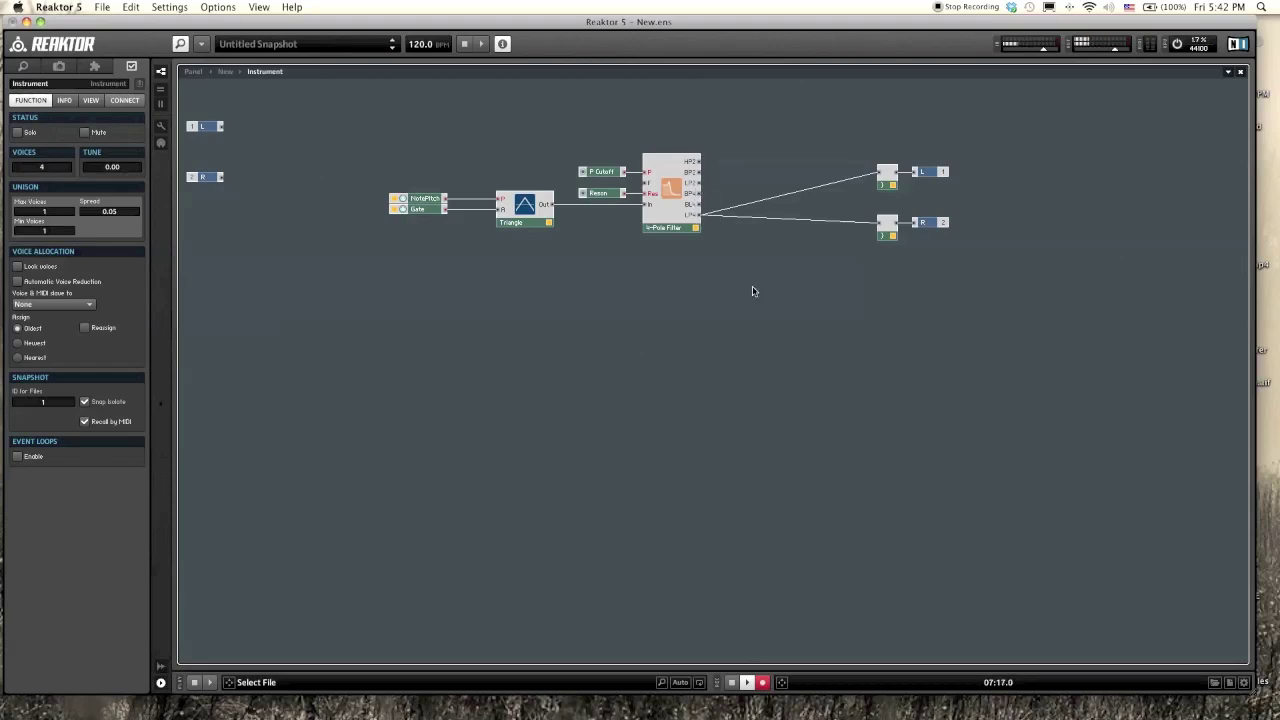
Step: Insert a Built-In Panel Switch module above the gap between filter and outputs
right_click(744, 148)
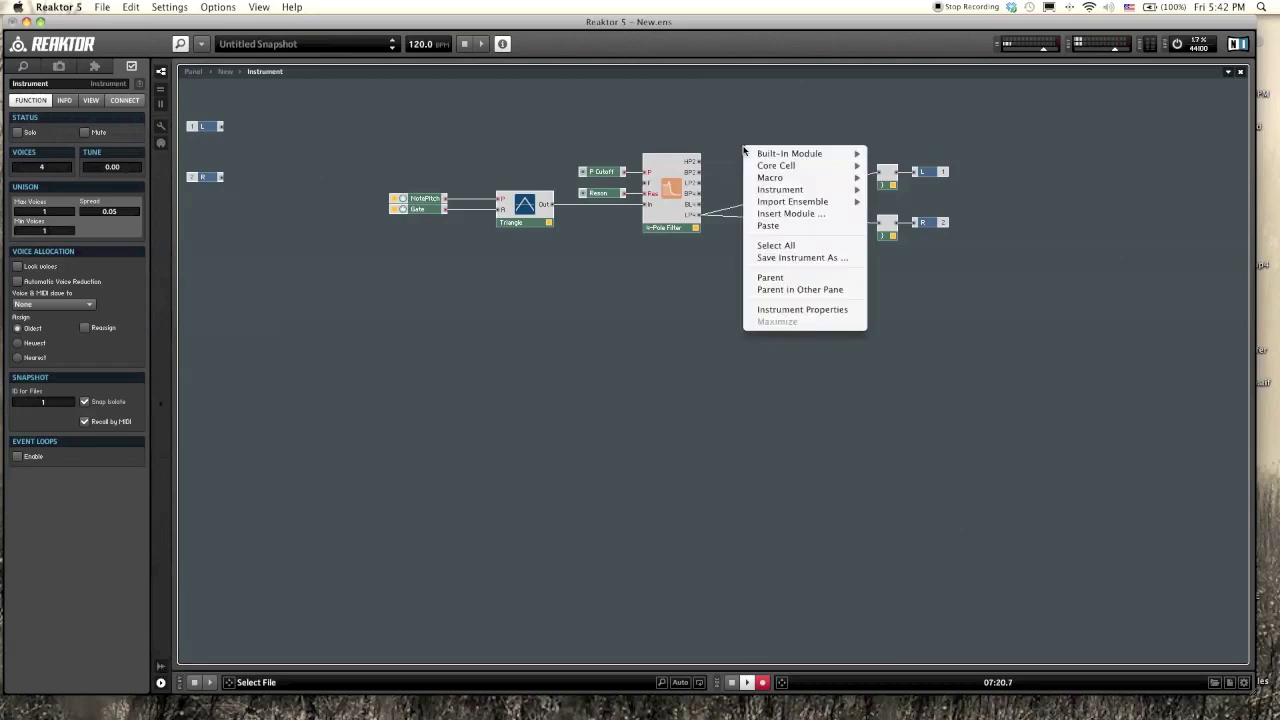
mouse_move(786, 155)
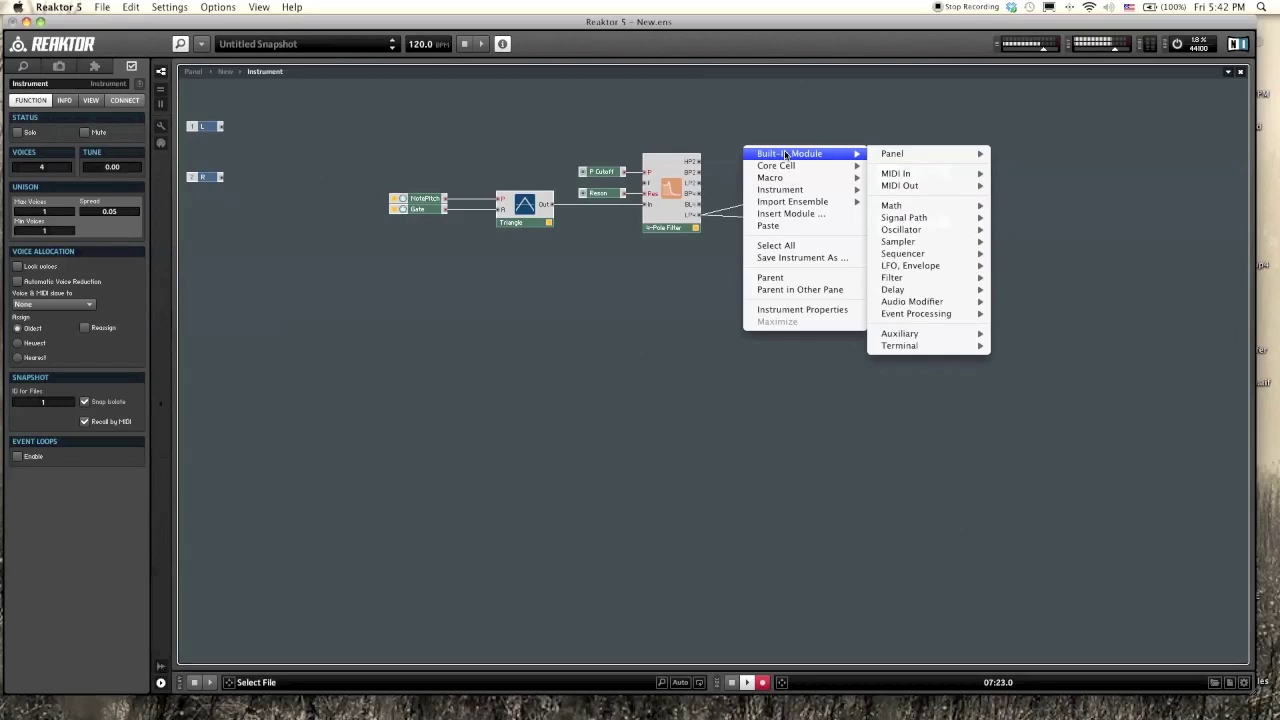
mouse_move(928, 154)
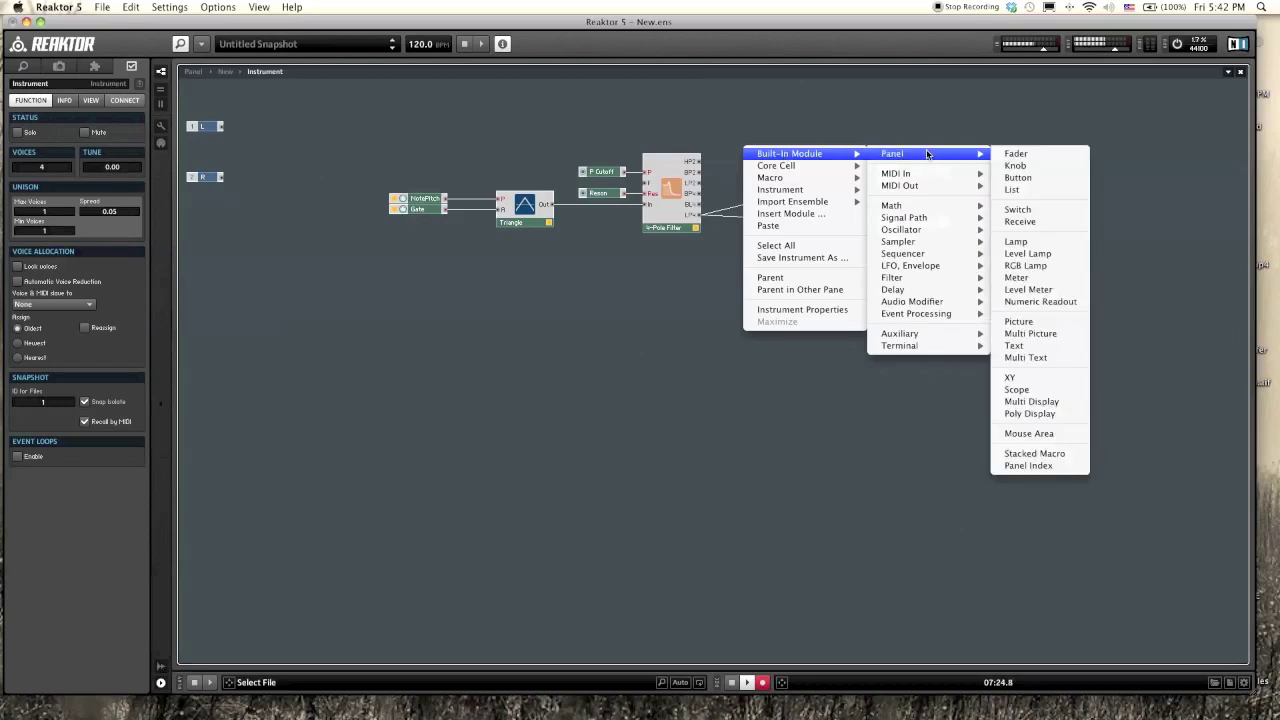
left_click(1031, 209)
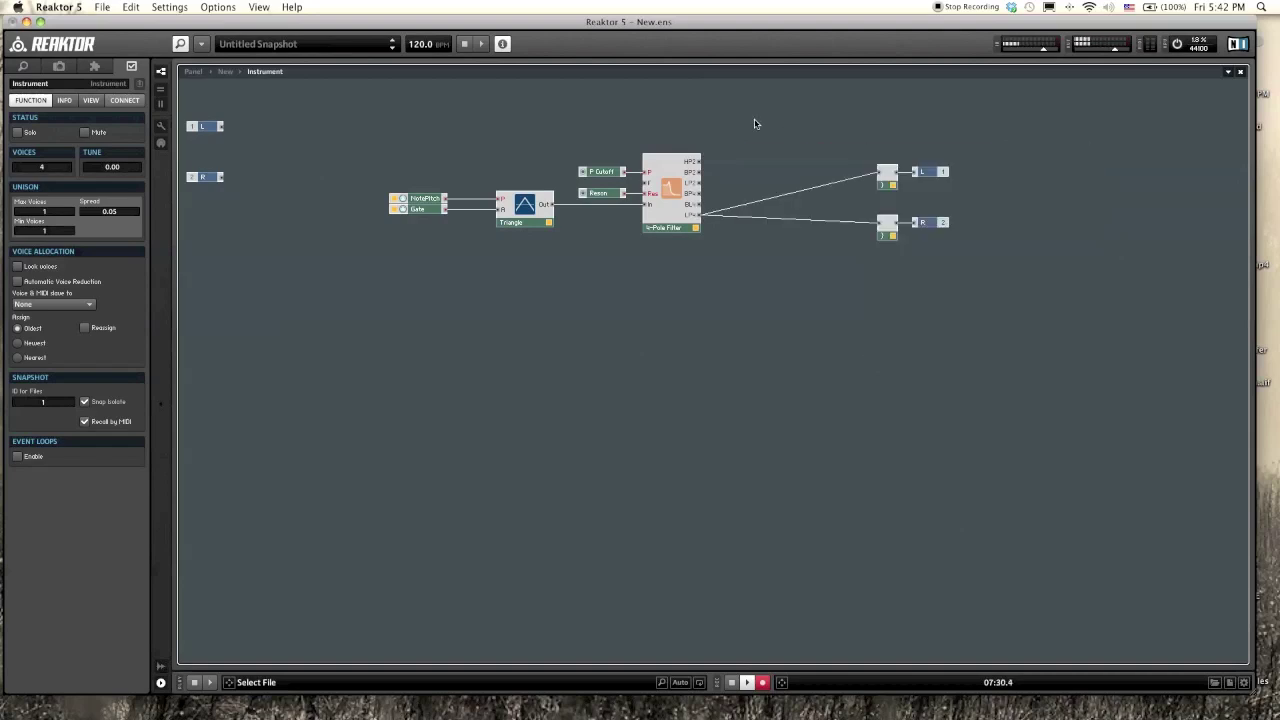
left_click_drag(764, 162, 764, 159)
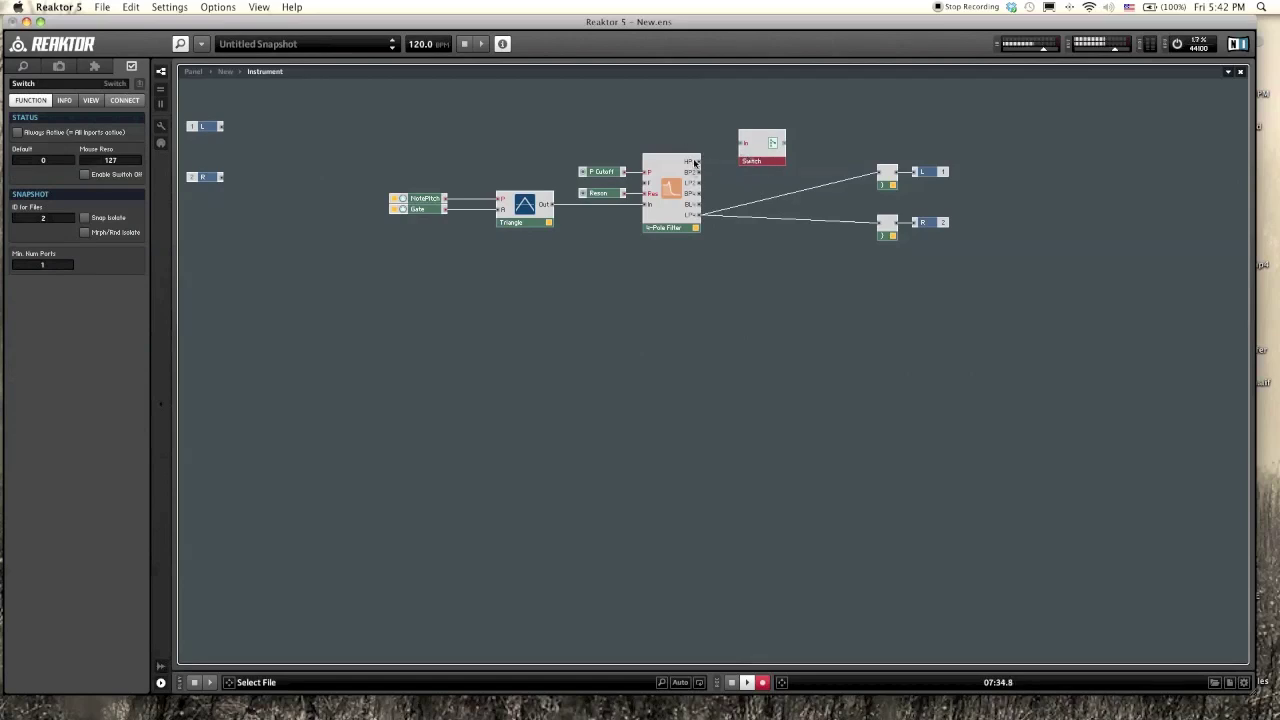
Step: Move the Switch down beside the filter outputs and set its Min. Num Ports to 6
left_click_drag(756, 159, 762, 183)
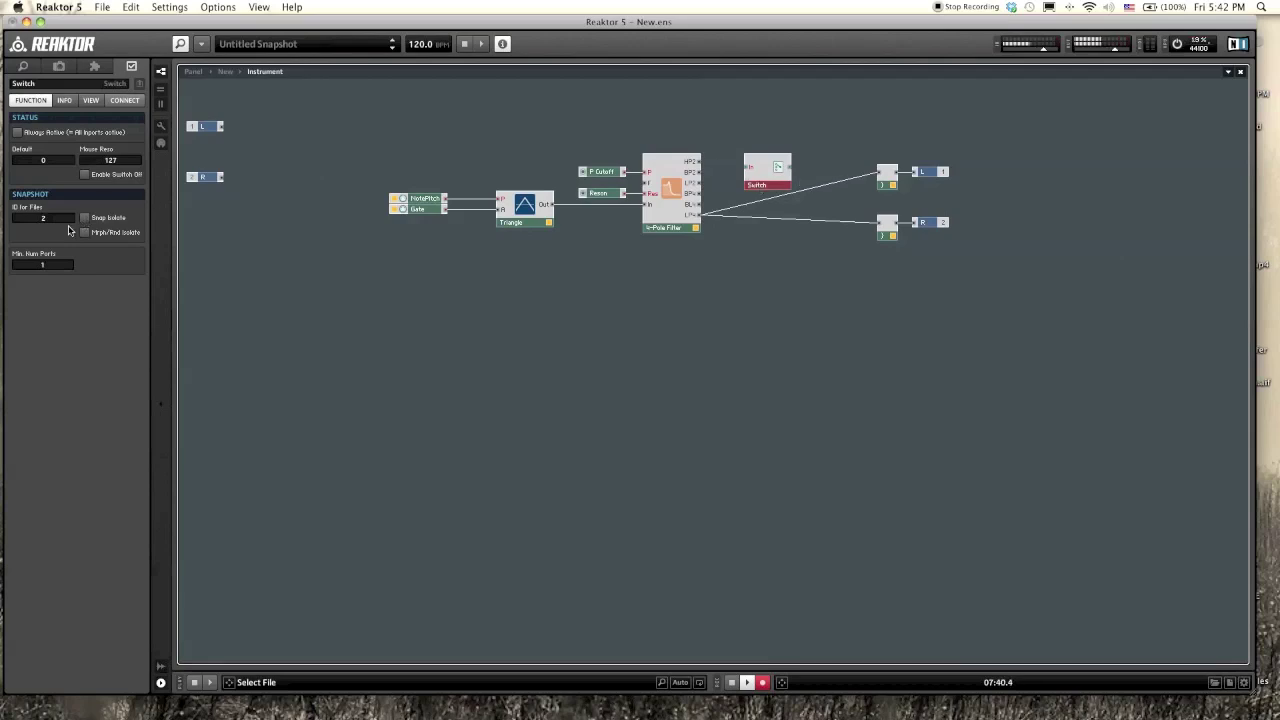
left_click(52, 265)
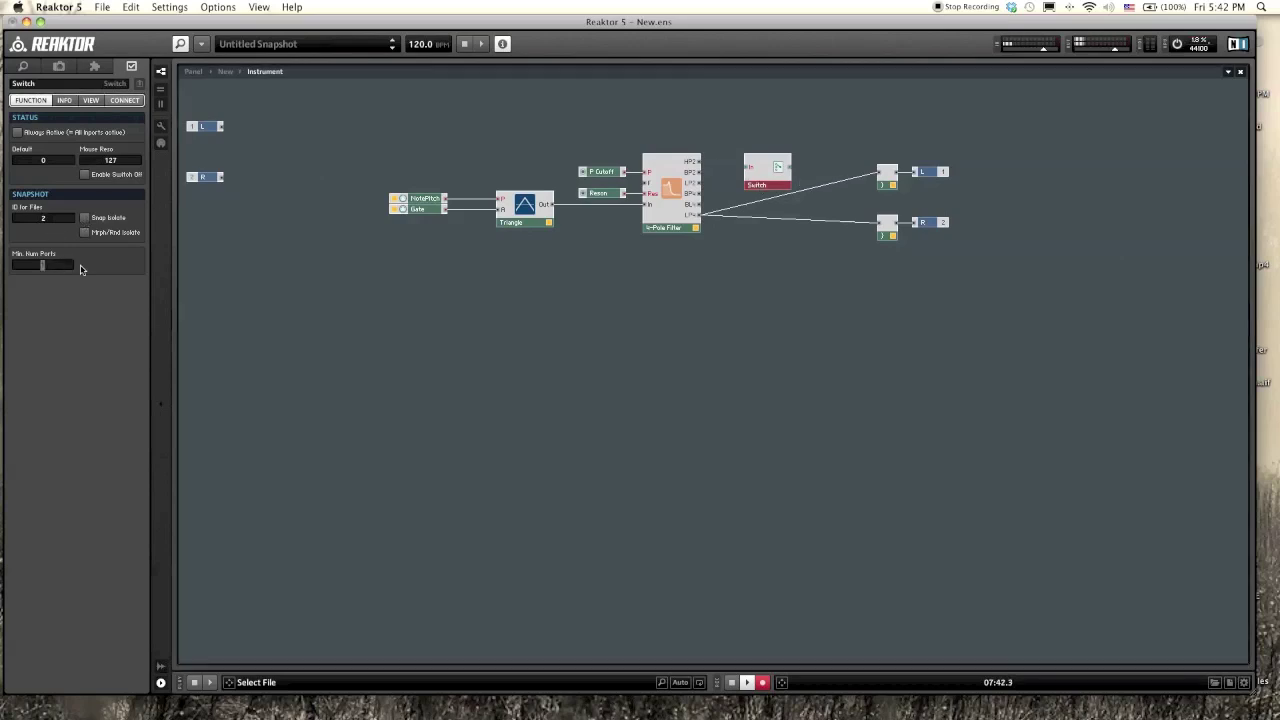
type("6")
key("Return")
Step: Wire the HP2, BP2, LP2, BP4, BL and LP4 filter outputs into the Switch, and the Switch output into L and R
left_click(720, 295)
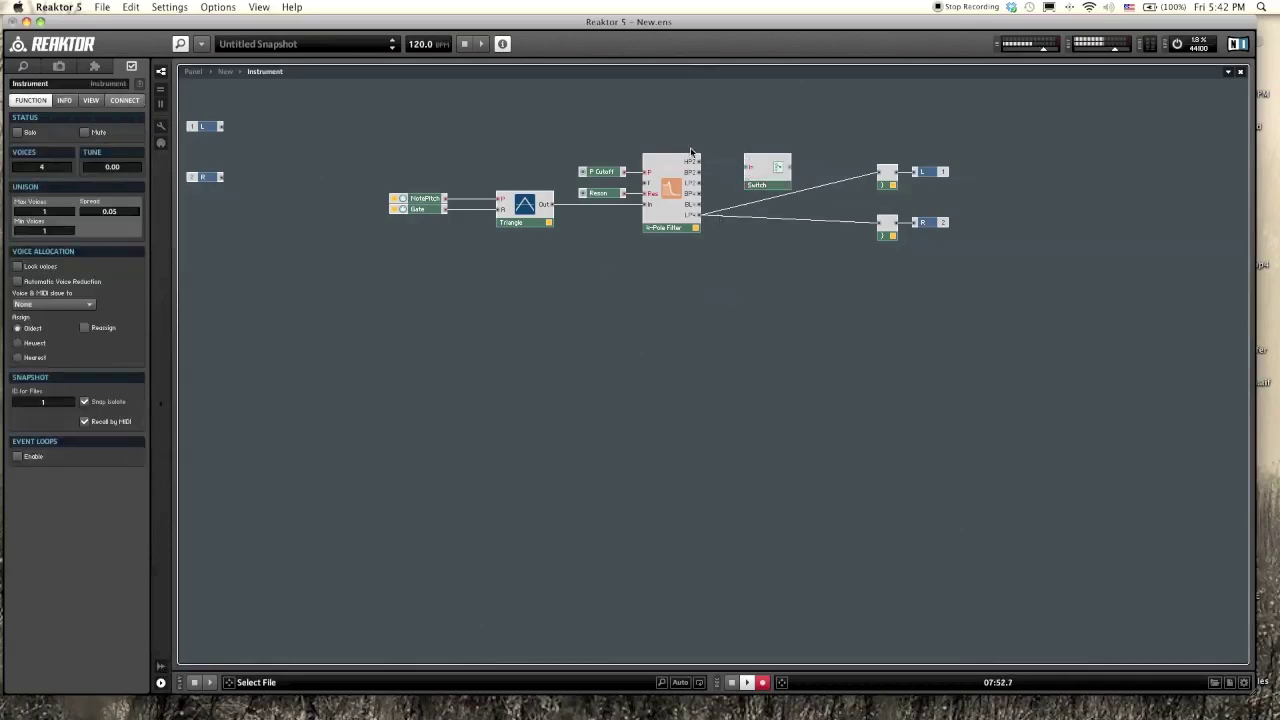
mouse_move(698, 166)
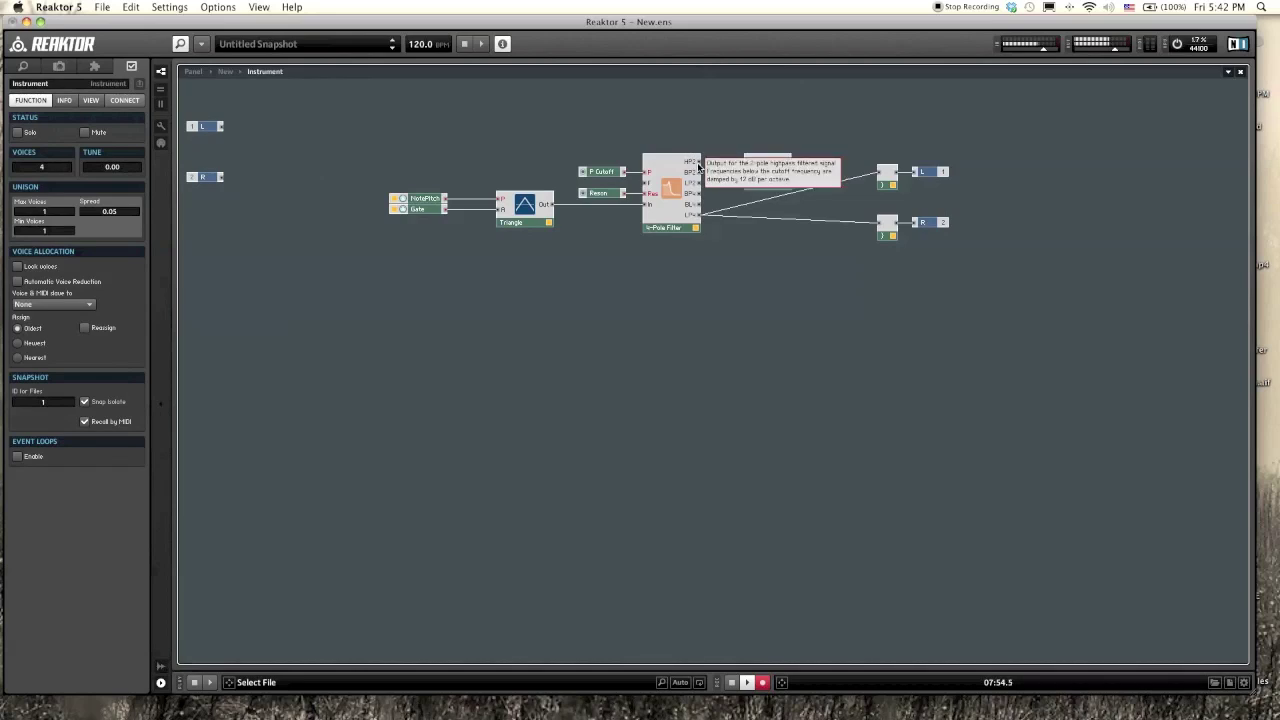
left_click_drag(698, 163, 750, 174)
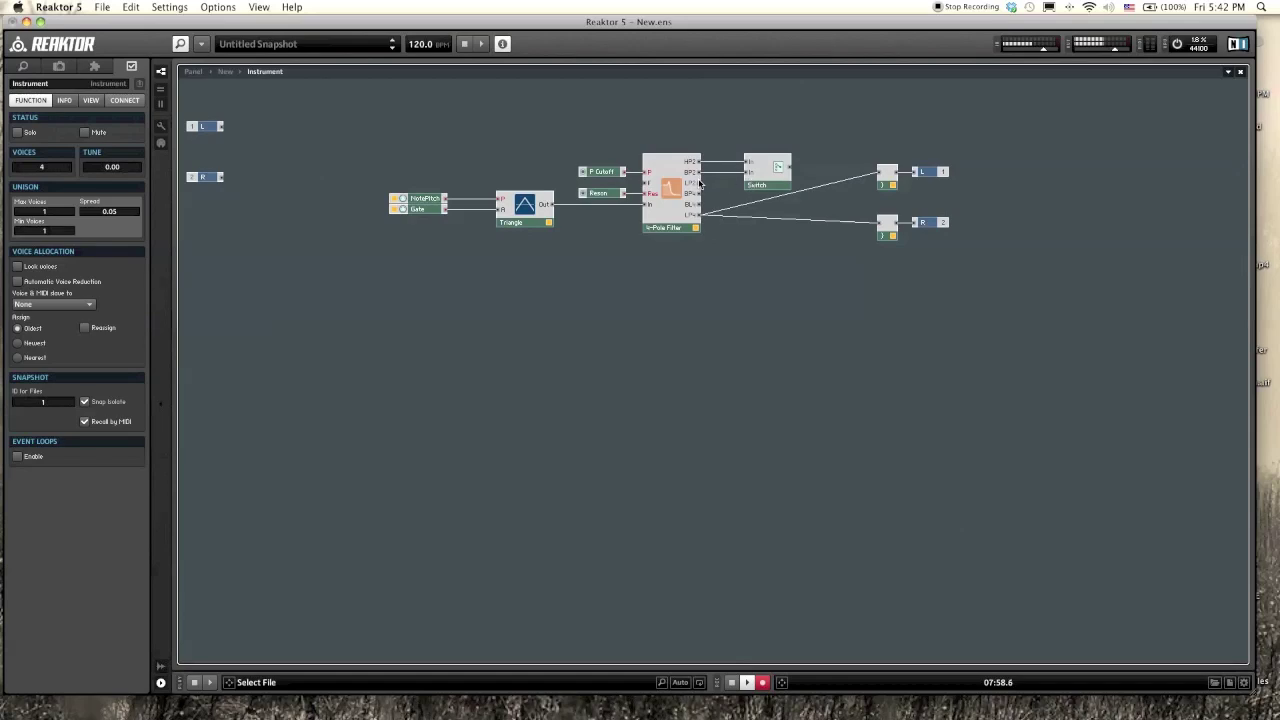
left_click_drag(699, 185, 879, 172)
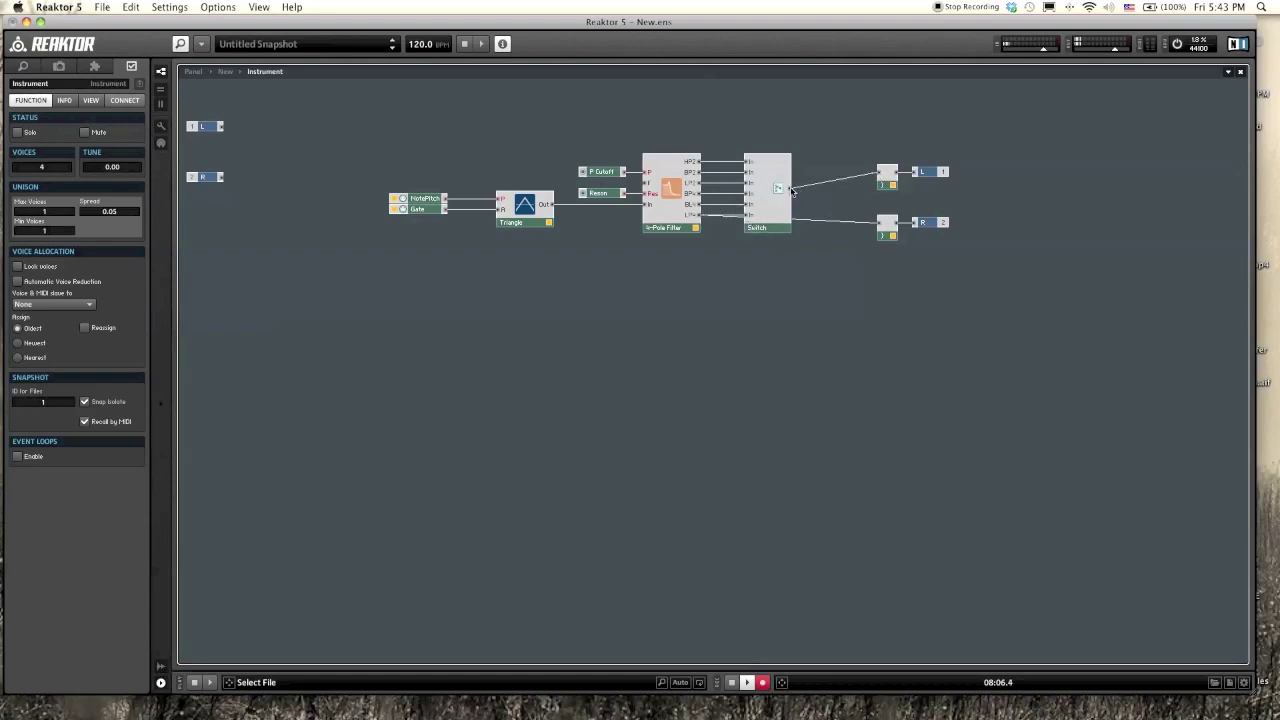
left_click_drag(790, 188, 879, 223)
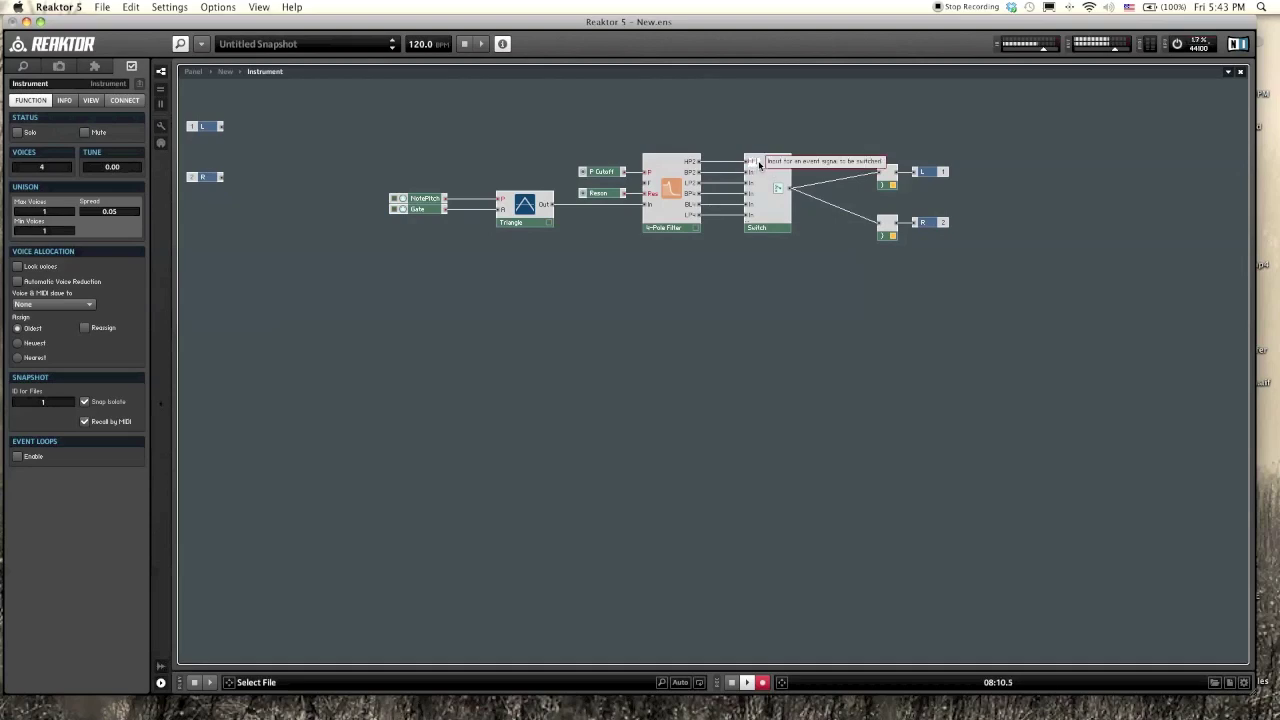
left_click_drag(752, 219, 763, 217)
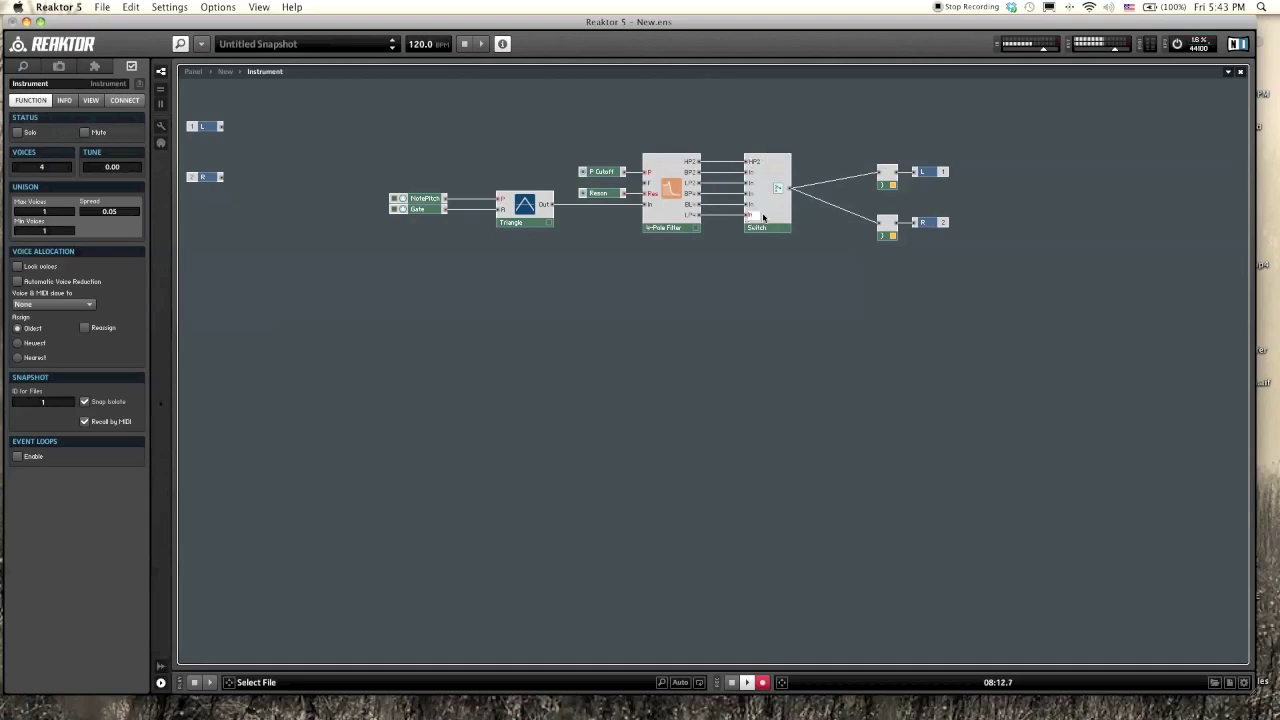
Step: On the instrument panel, enable panel editing and move the six Switch buttons to the lower right
left_click(193, 72)
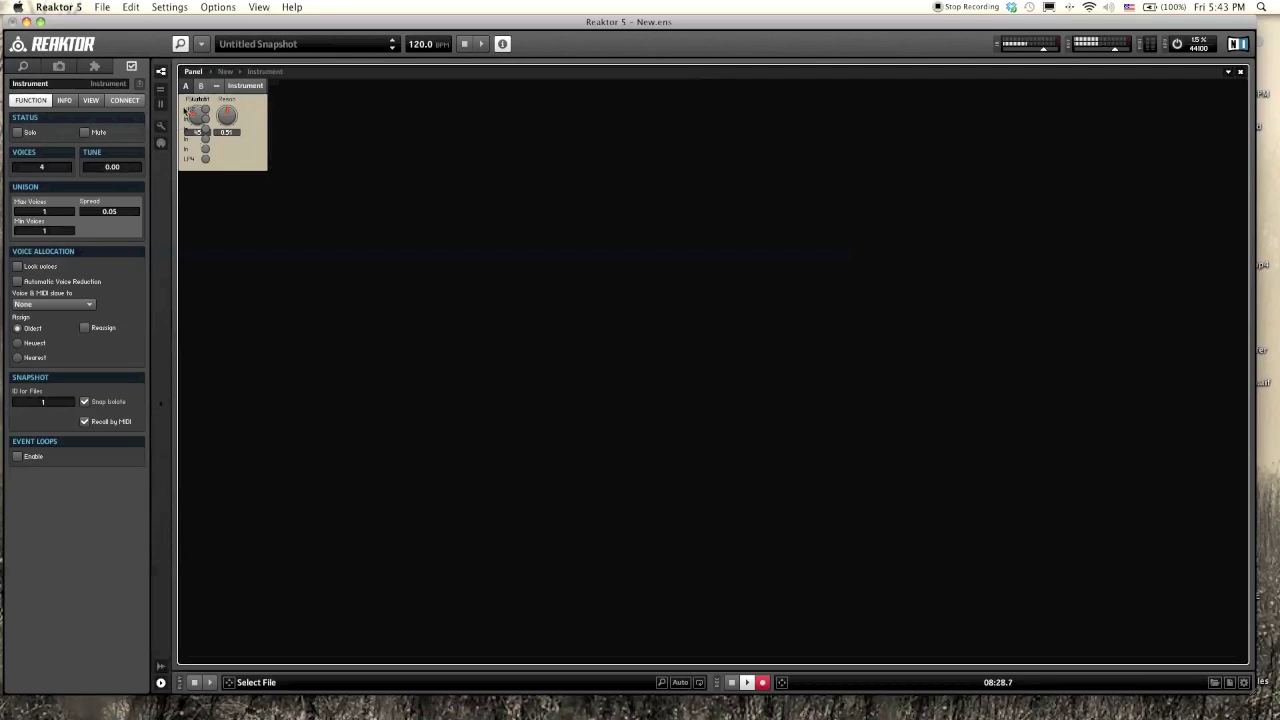
left_click(162, 127)
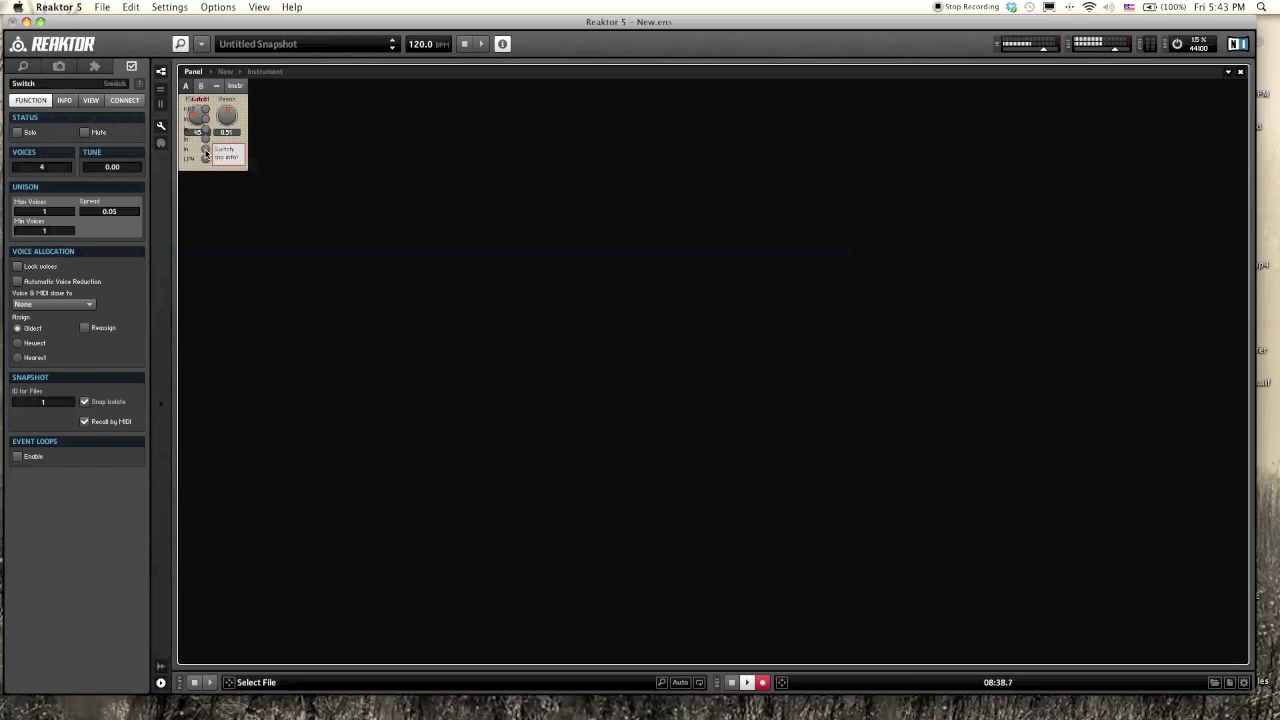
left_click_drag(205, 152, 553, 369)
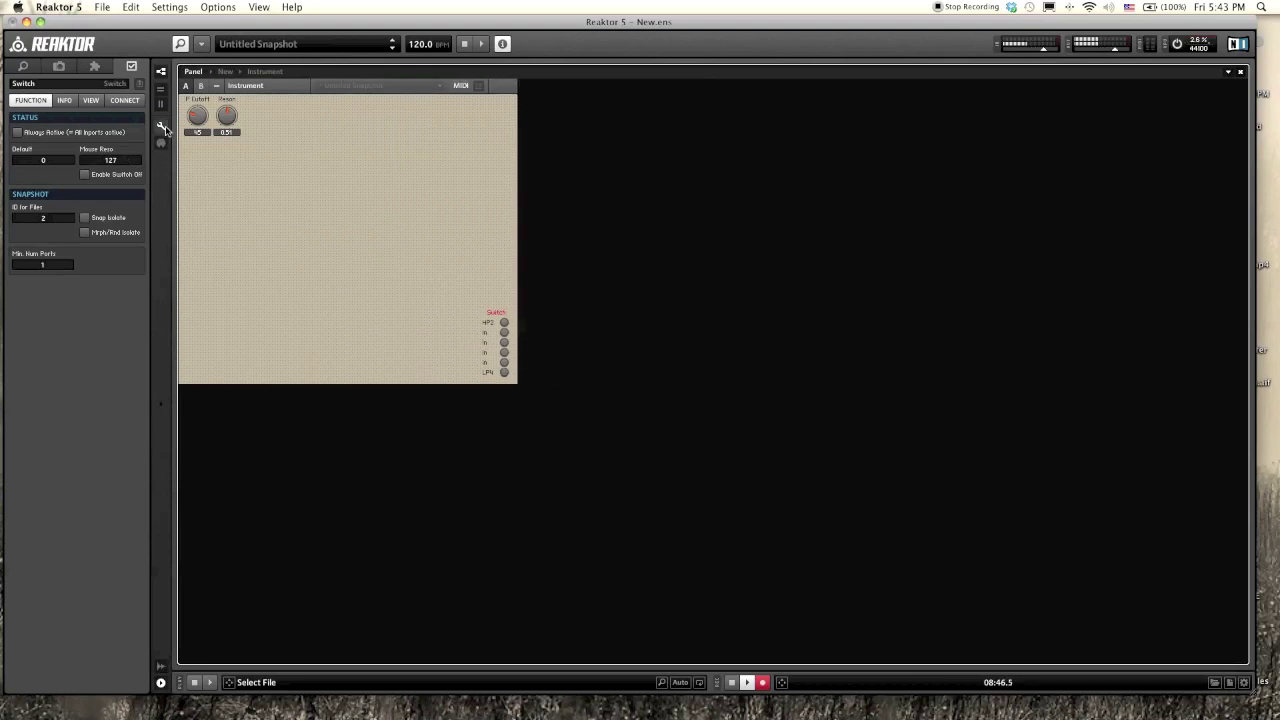
Step: Raise the P Cutoff knob to 76 and pick the fifth filter mode on the panel Switch
left_click_drag(198, 116, 220, 97)
left_click(504, 362)
left_click_drag(200, 130, 205, 80)
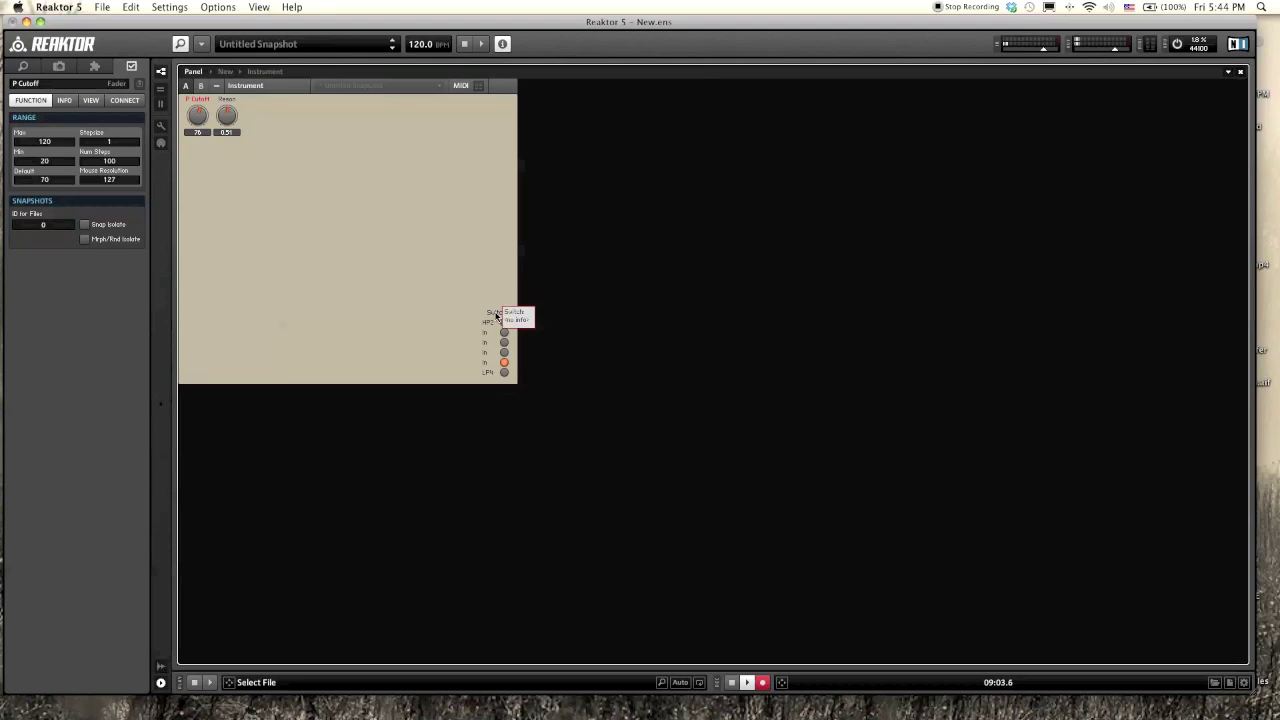
left_click(496, 314)
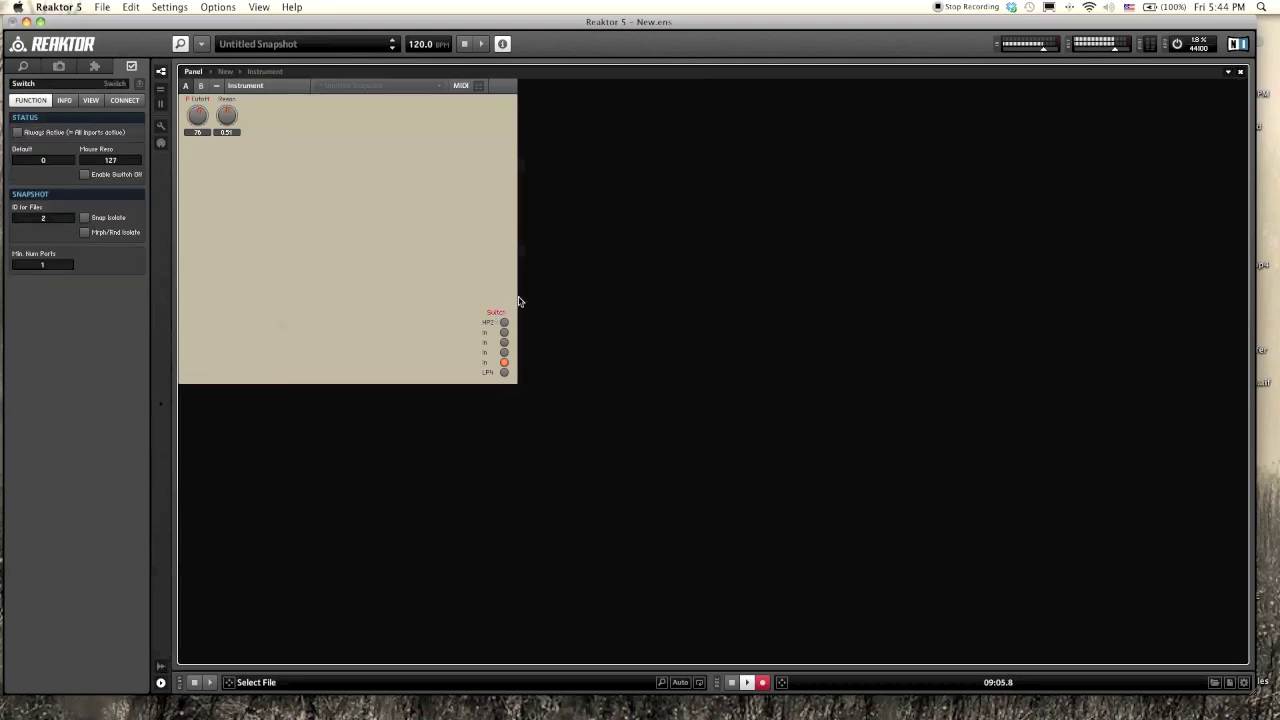
left_click(485, 259)
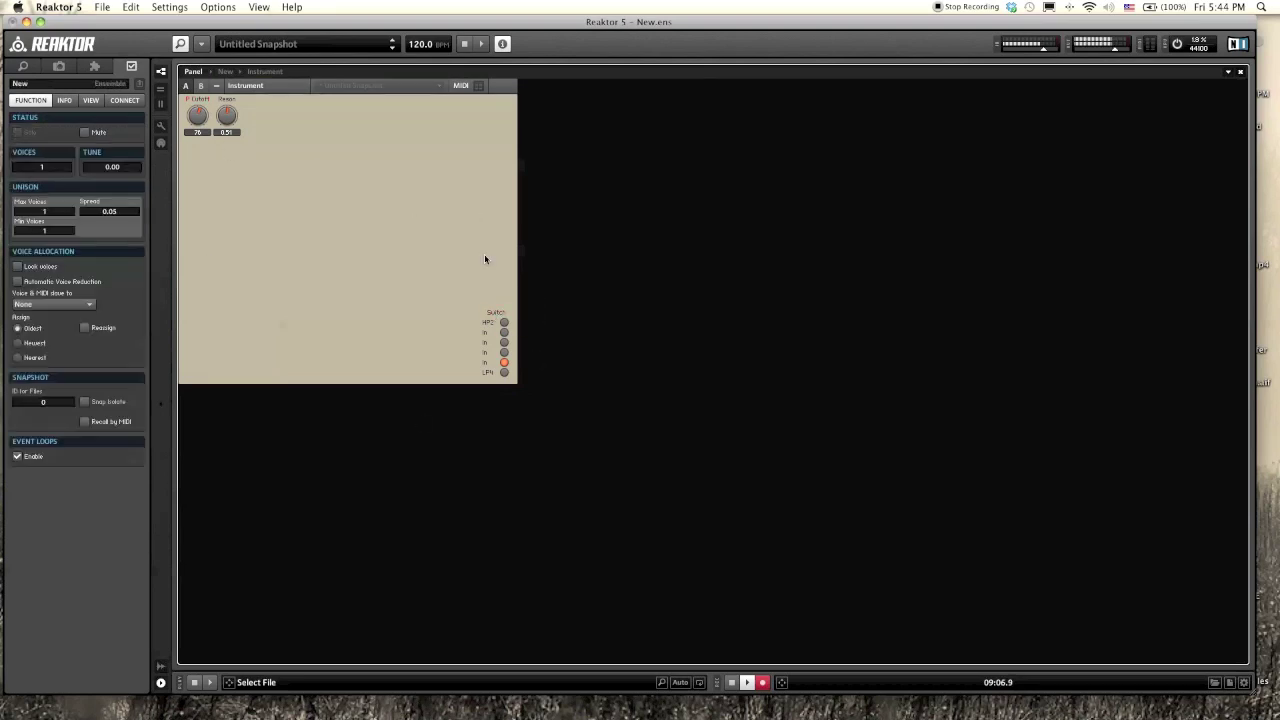
Step: Change the Switch module's name to 'Filter' in the Properties panel
left_click(501, 314)
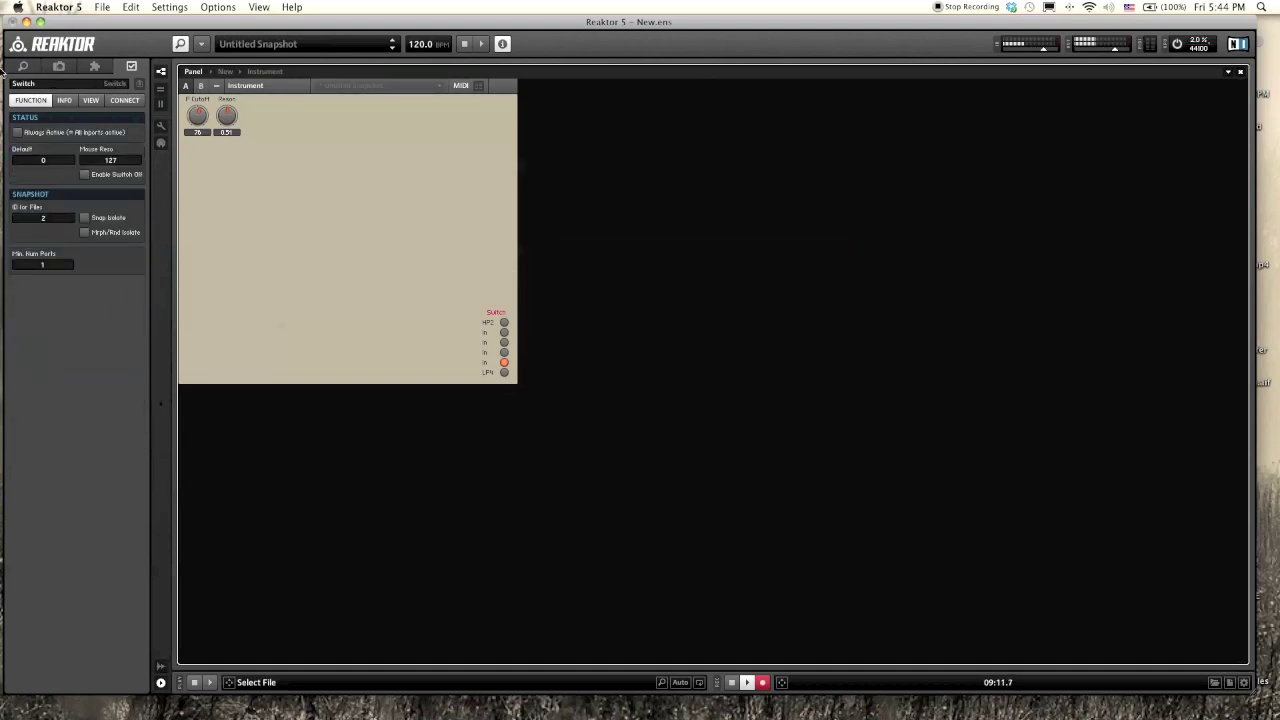
double_click(54, 88)
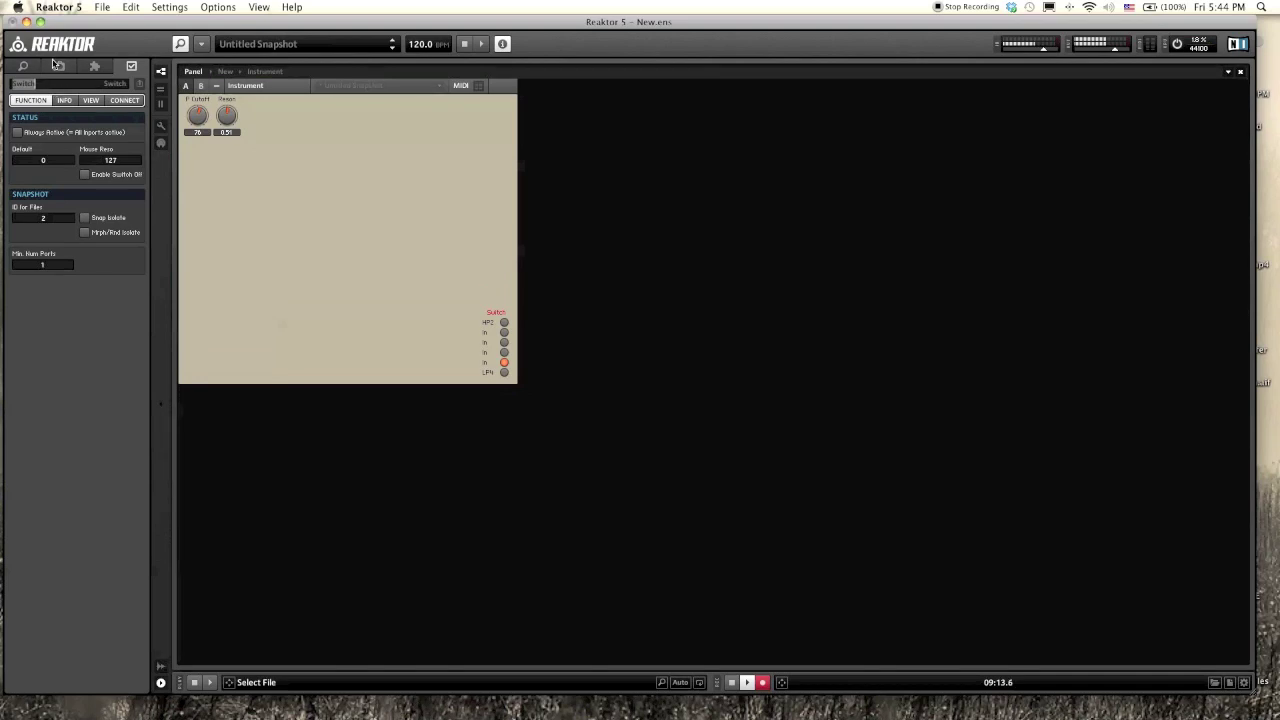
type("Filter")
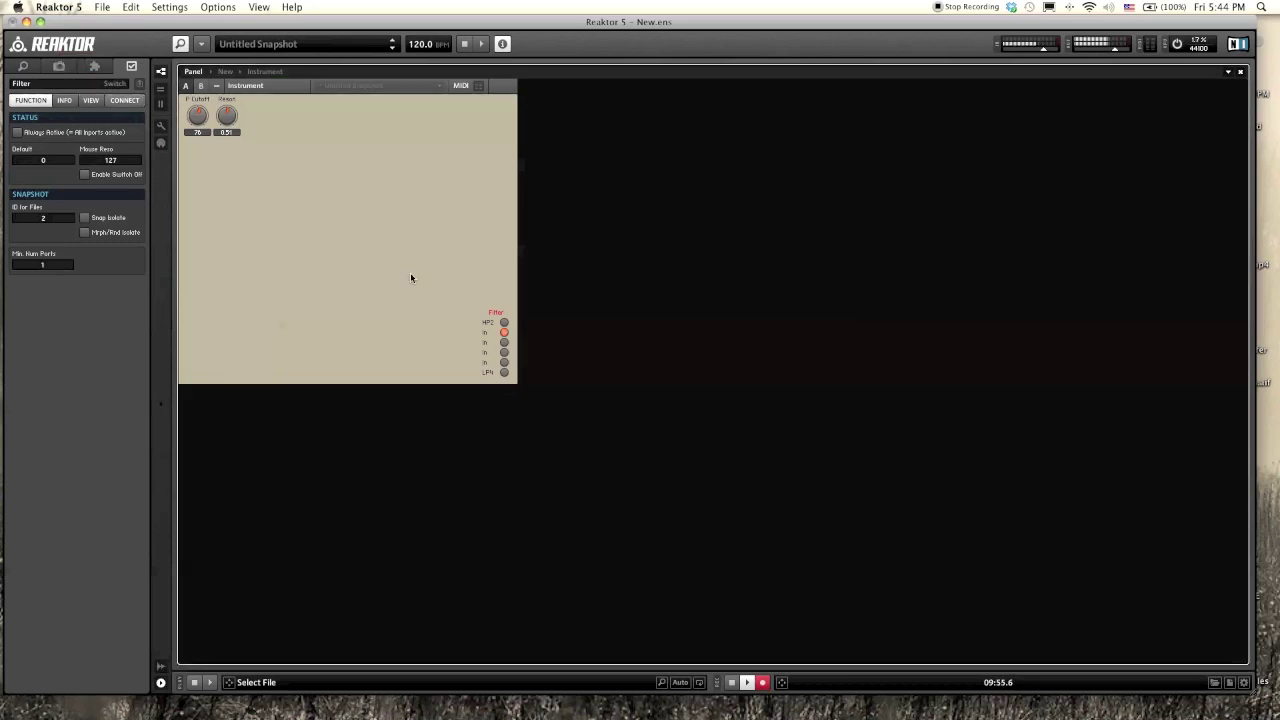
Step: In the Instrument structure, shift Triangle left and add a Sawtooth oscillator beside it
double_click(403, 251)
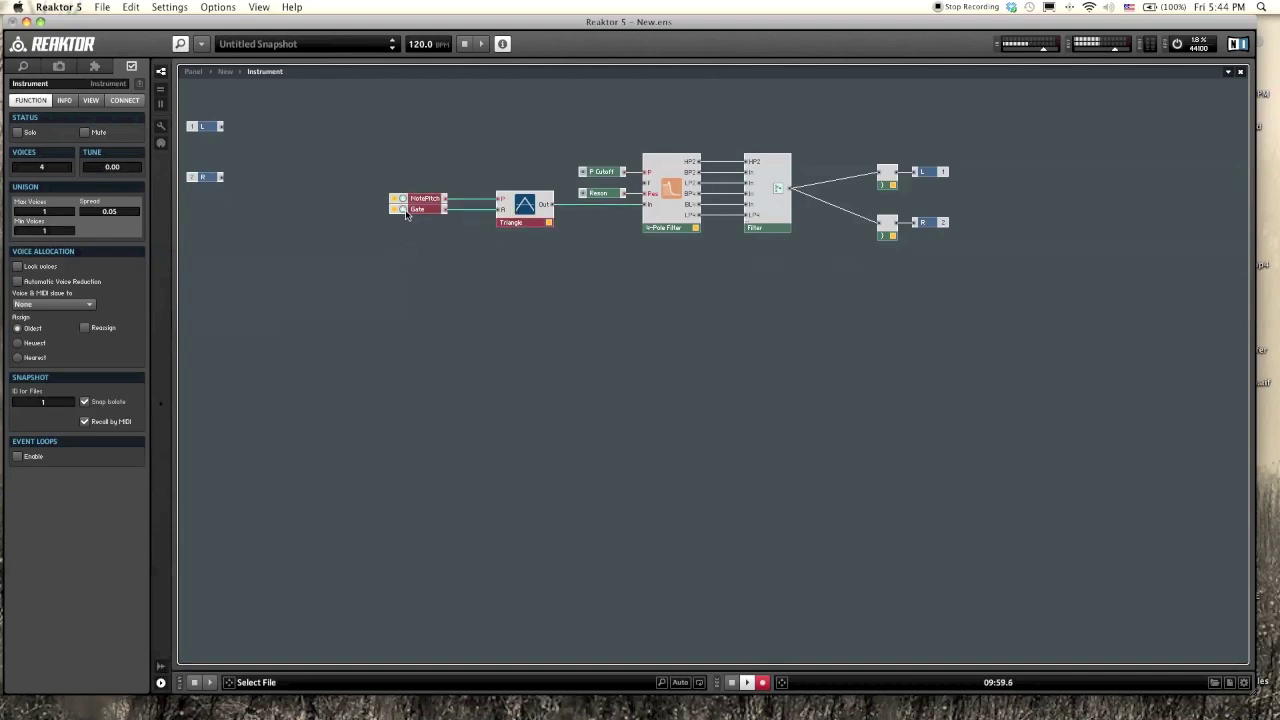
left_click_drag(536, 226, 498, 226)
right_click(487, 257)
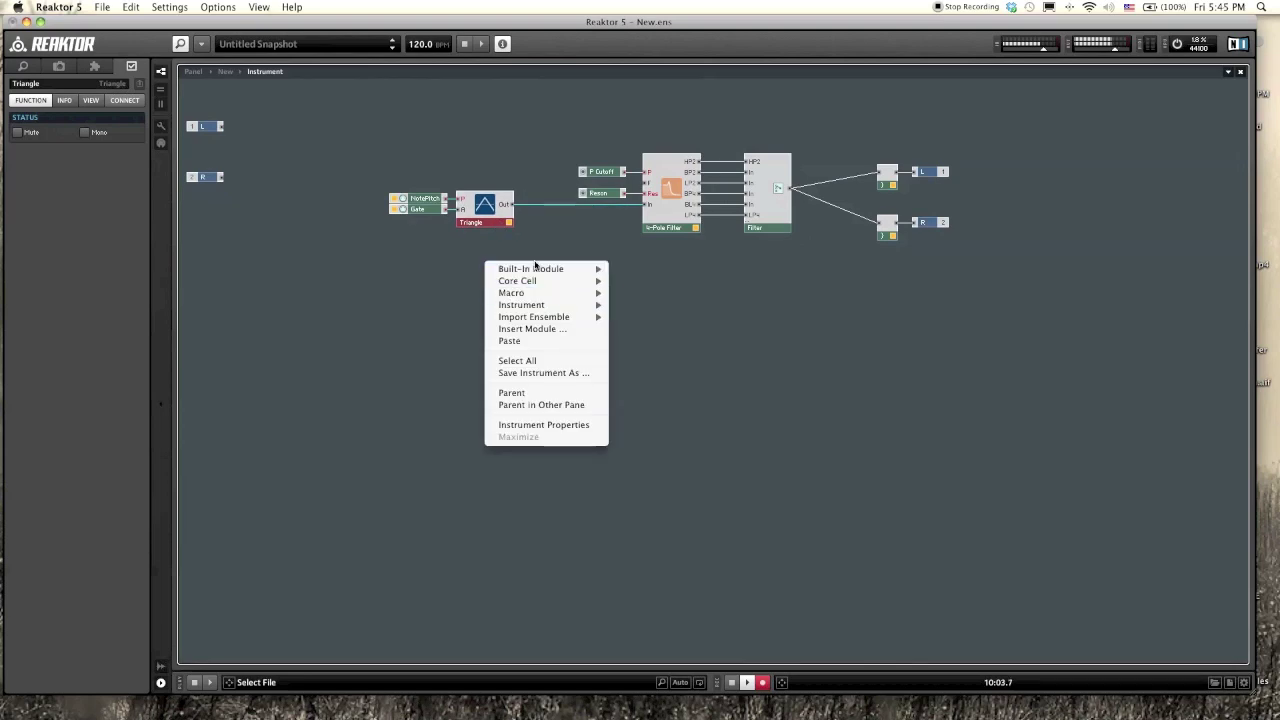
mouse_move(530, 269)
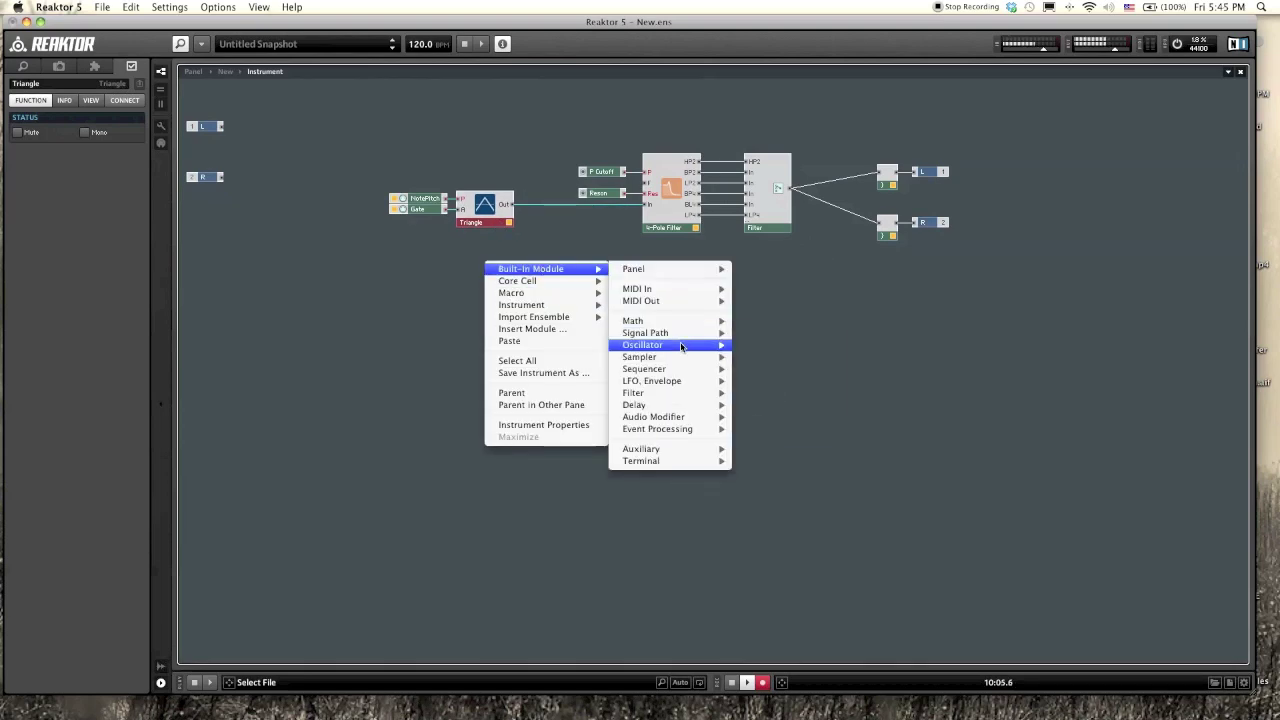
mouse_move(700, 344)
left_click(795, 251)
left_click_drag(512, 270, 484, 168)
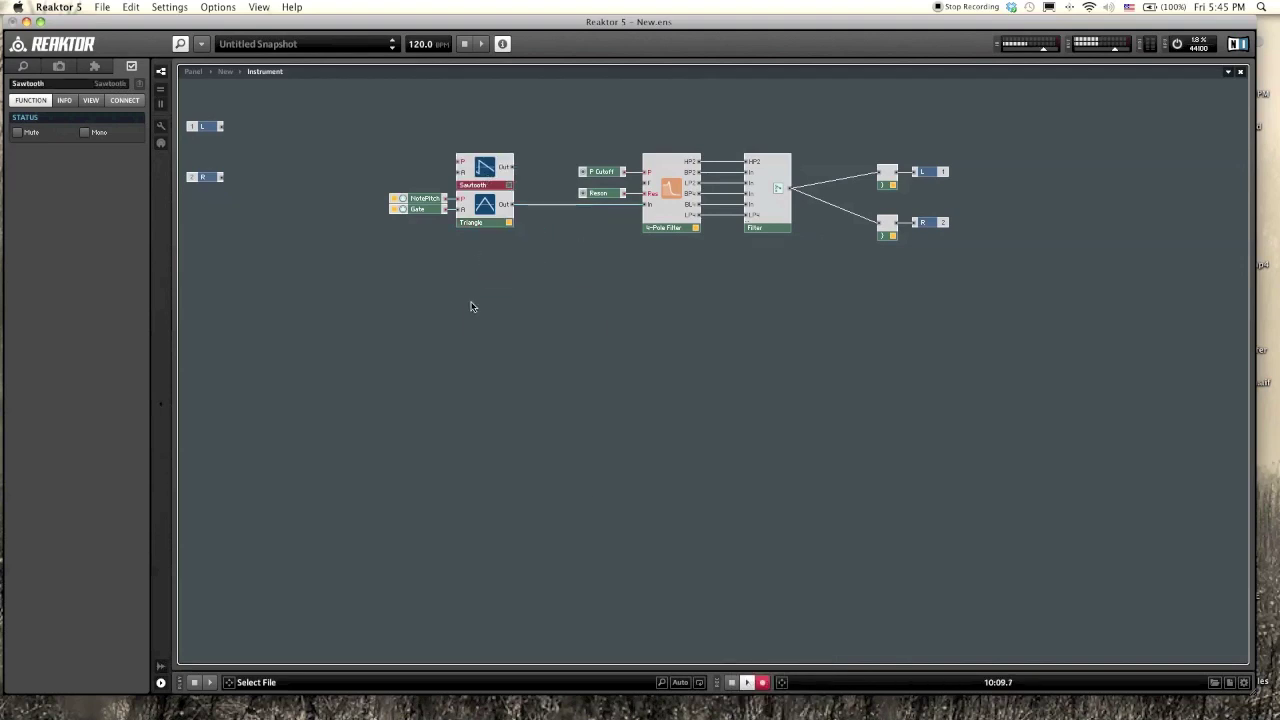
Step: Add a Pulse oscillator and place it above the Sawtooth
right_click(471, 303)
mouse_move(520, 309)
mouse_move(672, 386)
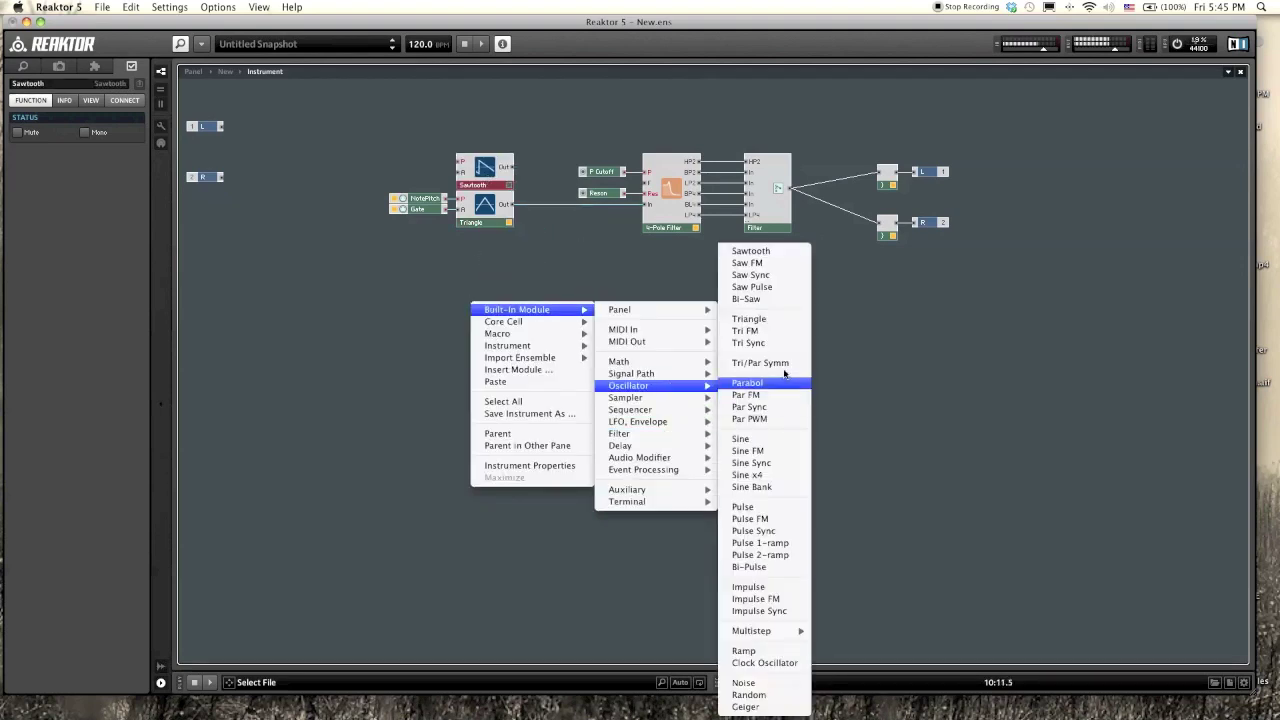
left_click(765, 507)
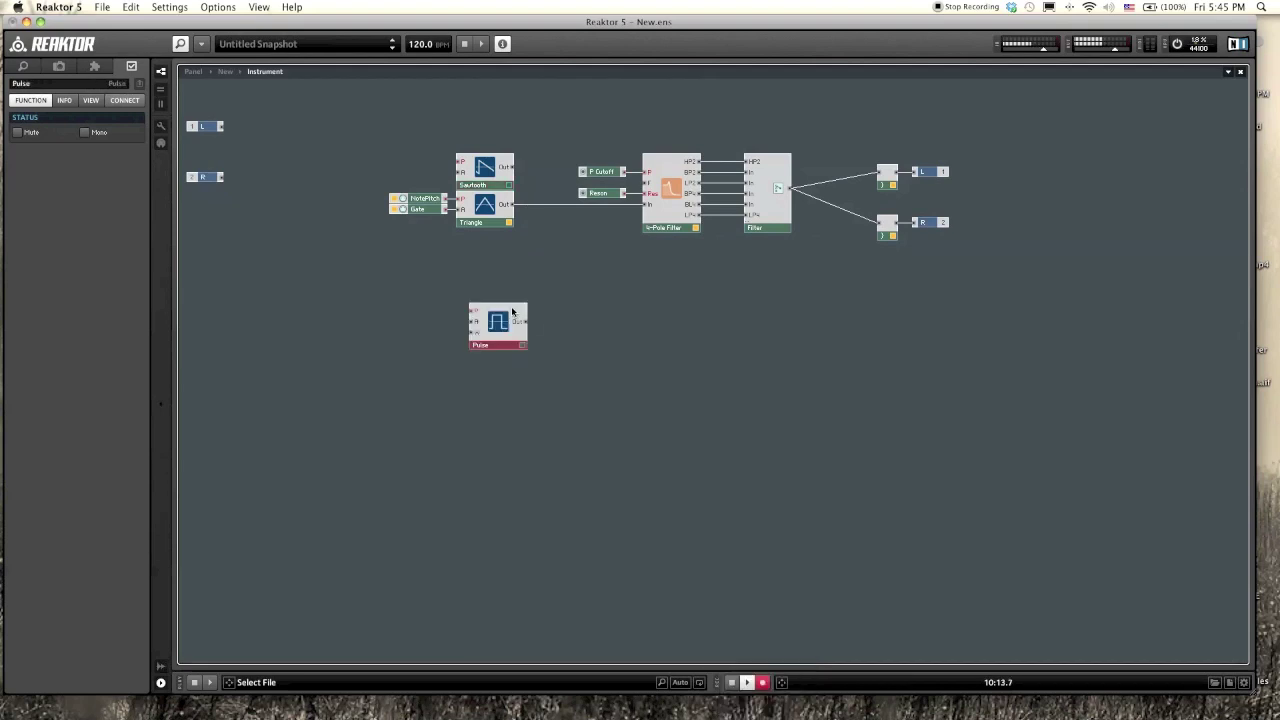
left_click_drag(488, 313, 476, 122)
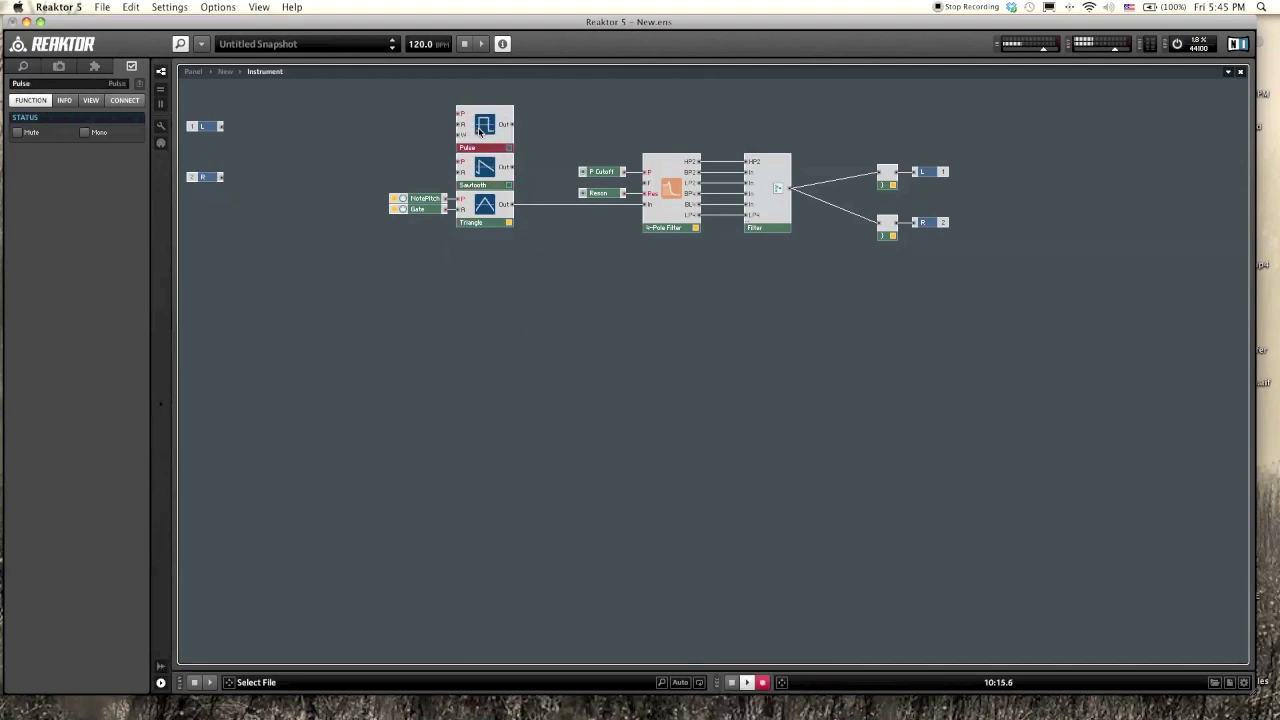
Step: Add a Sine oscillator and place it beneath the Triangle
right_click(477, 292)
mouse_move(507, 300)
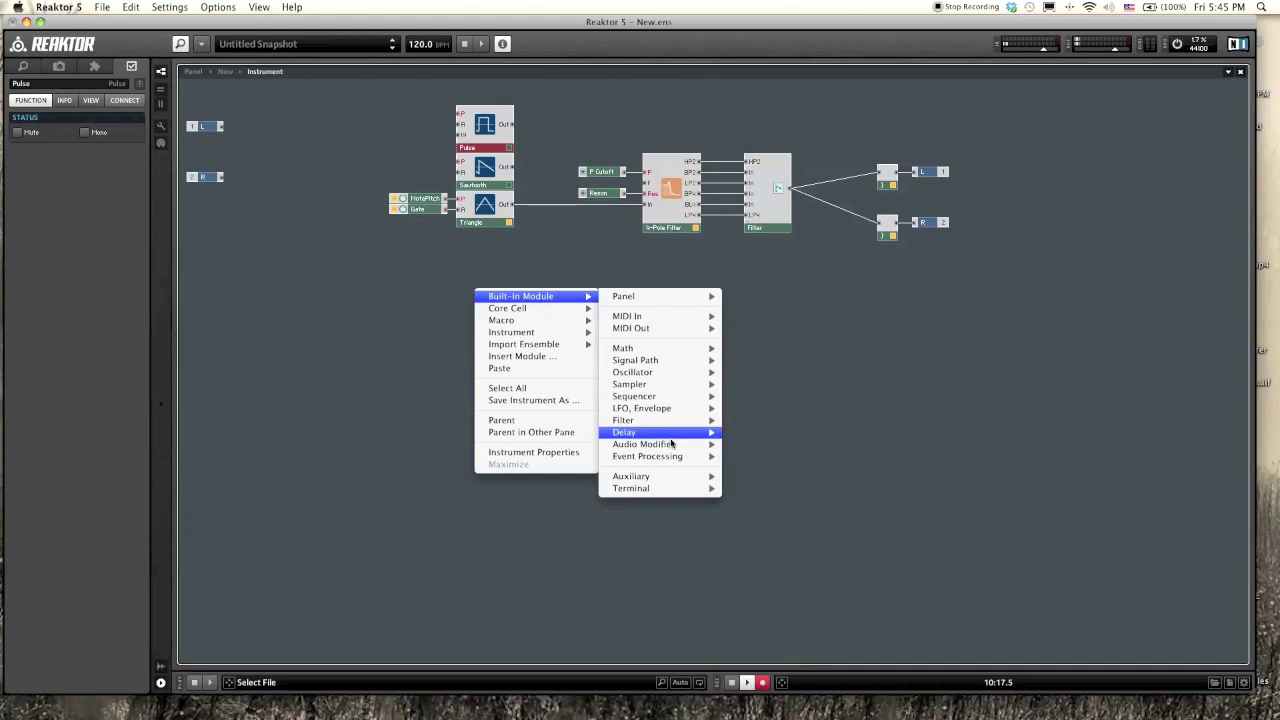
mouse_move(655, 376)
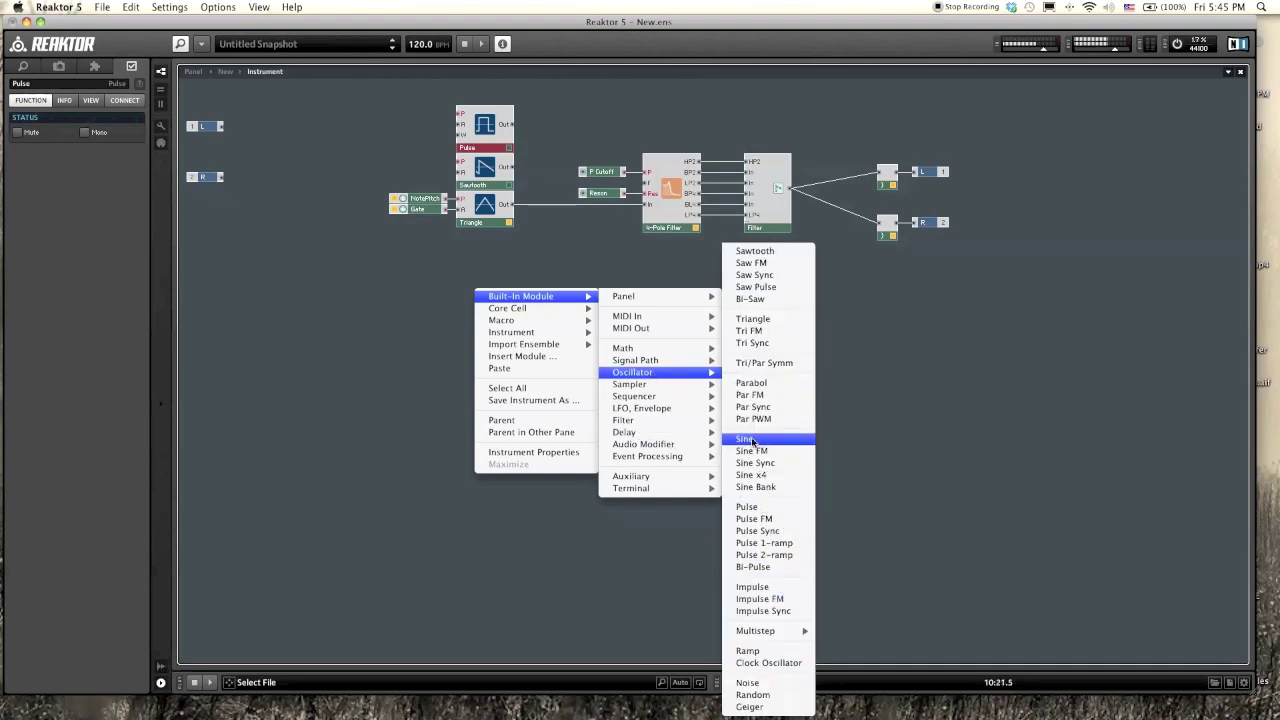
left_click(749, 440)
left_click_drag(506, 292, 489, 252)
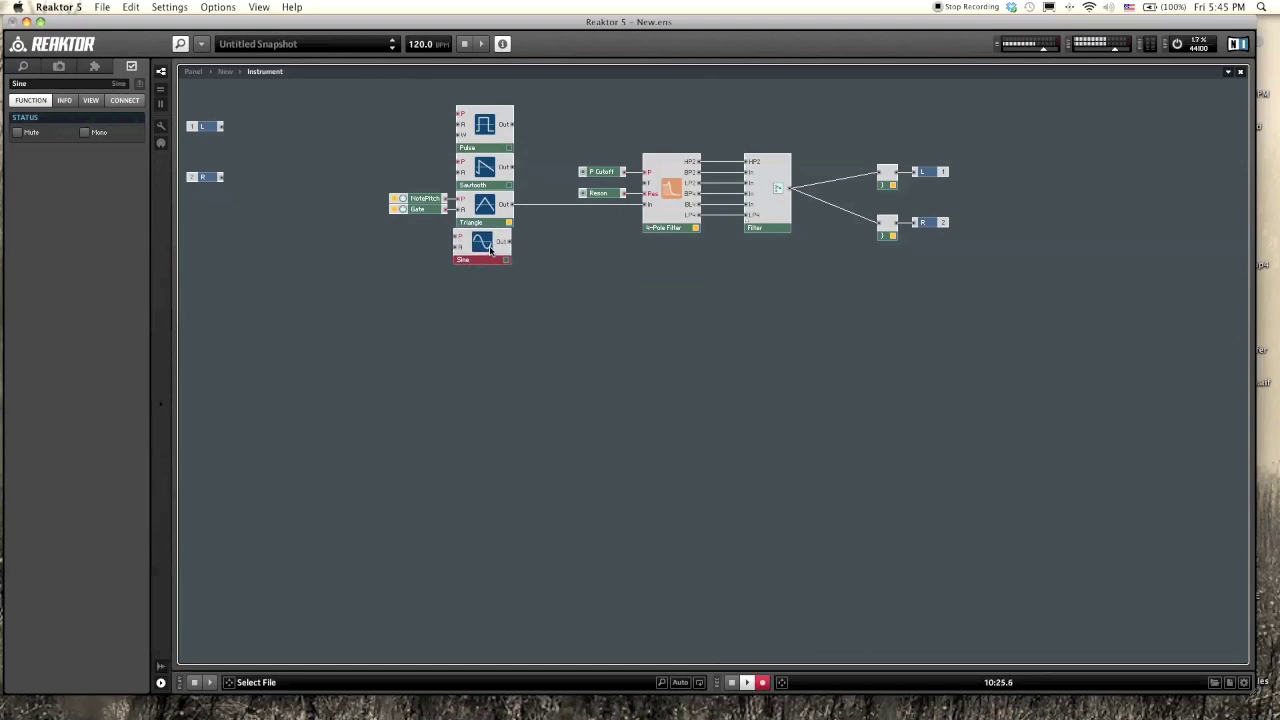
Step: Move the NotePitch/Gate module further left and line the Sine up with the oscillator stack
left_click(424, 200)
left_click_drag(430, 204, 347, 204)
left_click(430, 278)
left_click(500, 252)
left_click_drag(500, 252, 503, 252)
left_click(420, 240)
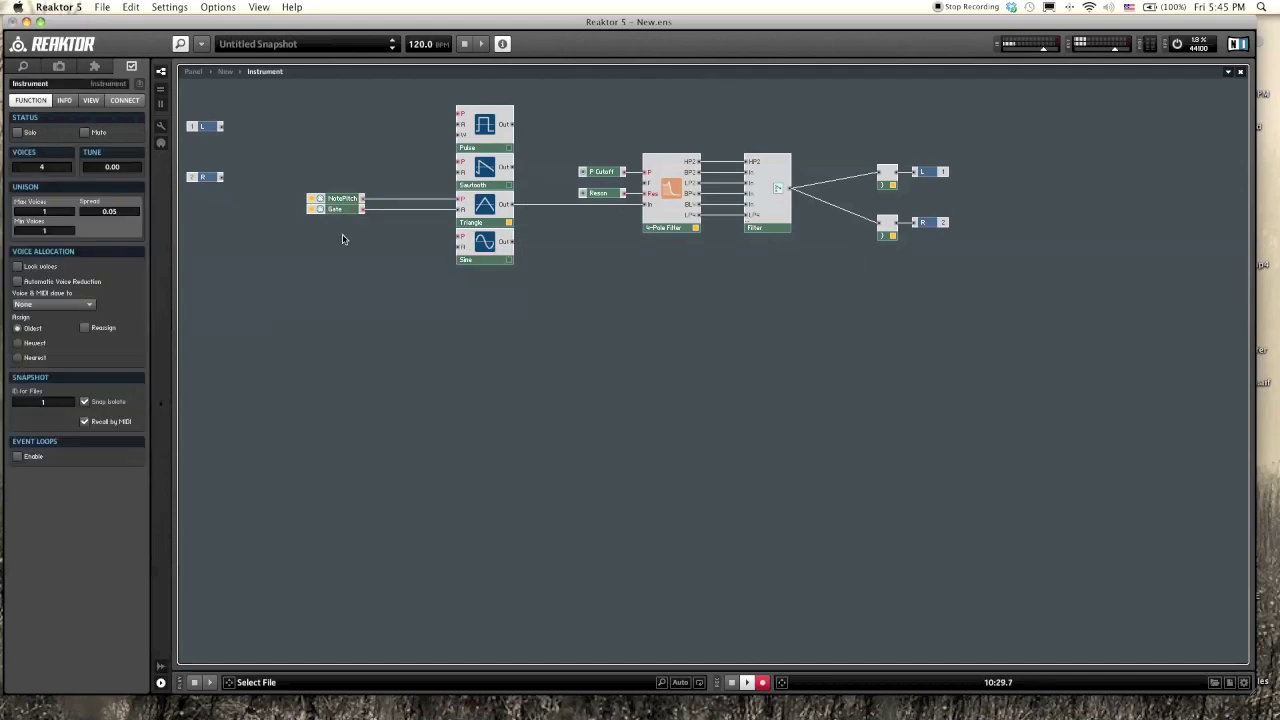
Step: Connect Gate to every oscillator's A input and NotePitch to the Pulse, Sawtooth and Sine P inputs
left_click_drag(362, 210, 458, 246)
left_click_drag(362, 210, 458, 174)
left_click_drag(362, 208, 459, 125)
left_click_drag(362, 200, 458, 113)
left_click_drag(362, 199, 459, 161)
left_click_drag(362, 200, 458, 236)
left_click_drag(338, 240, 289, 135)
left_click(564, 290)
Step: Browse the canvas's Built-In Module menu, past Panel, to the Signal Path modules
right_click(565, 111)
mouse_move(600, 113)
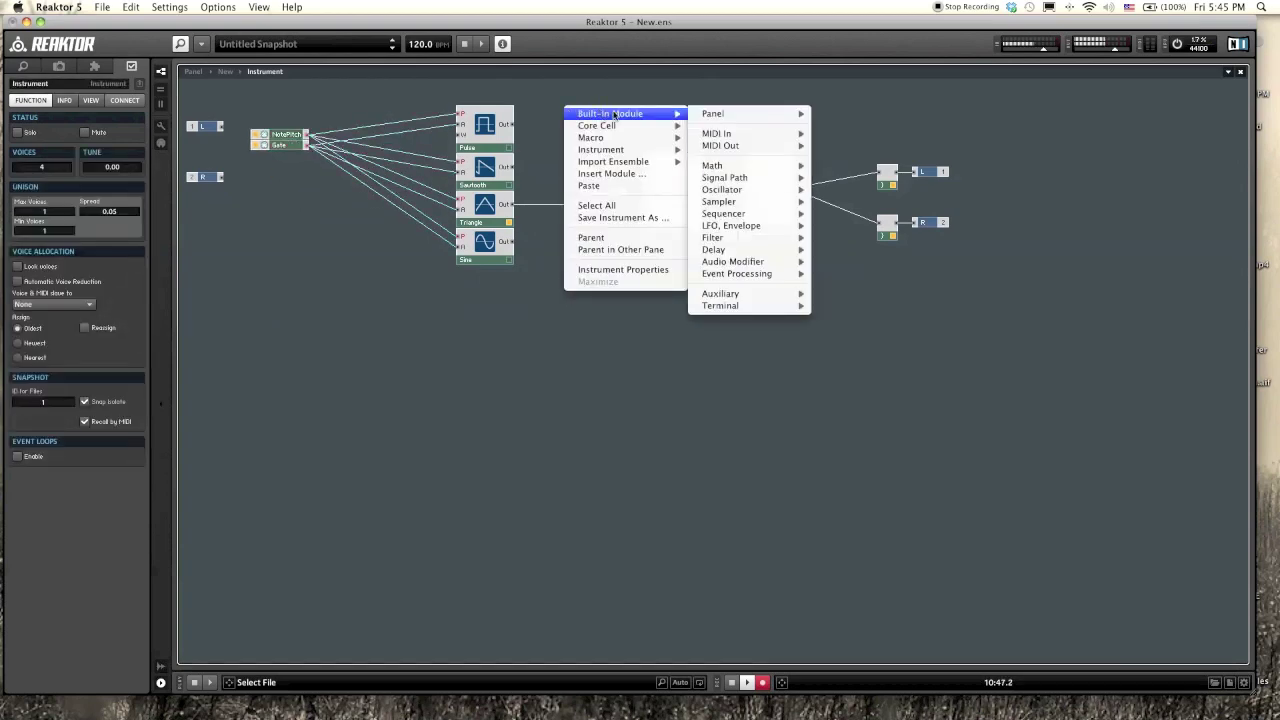
mouse_move(722, 114)
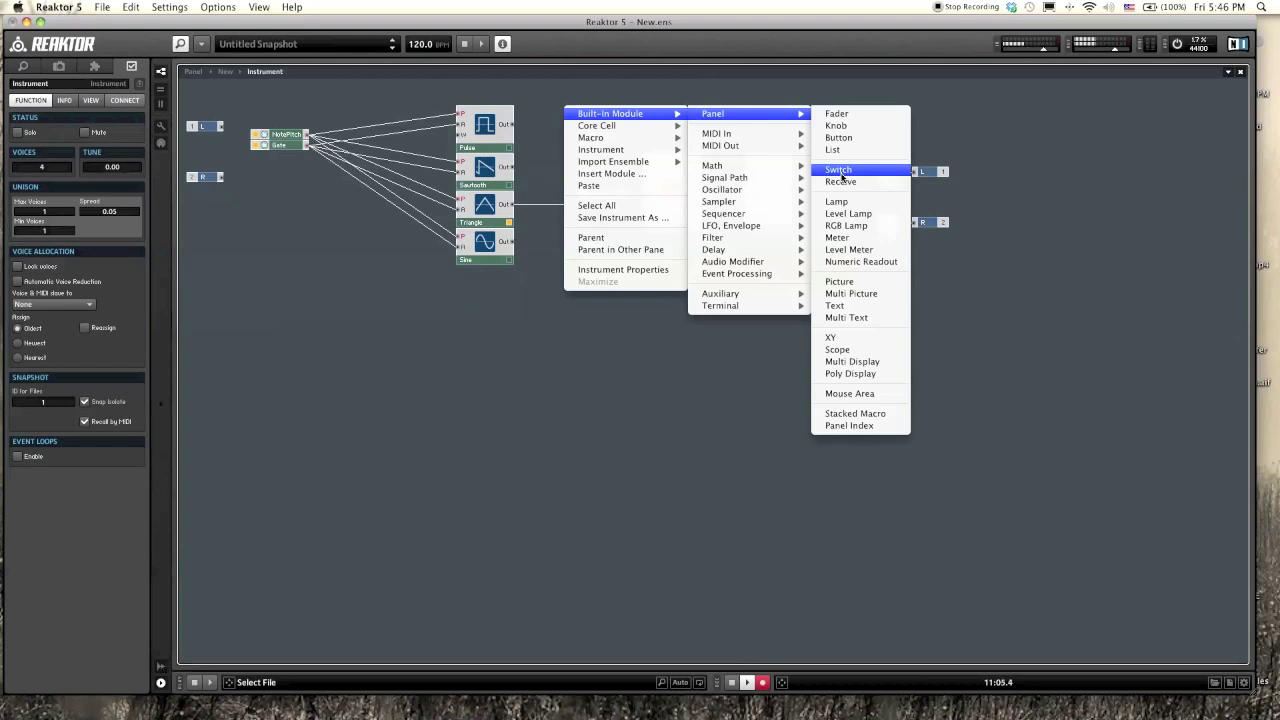
mouse_move(762, 178)
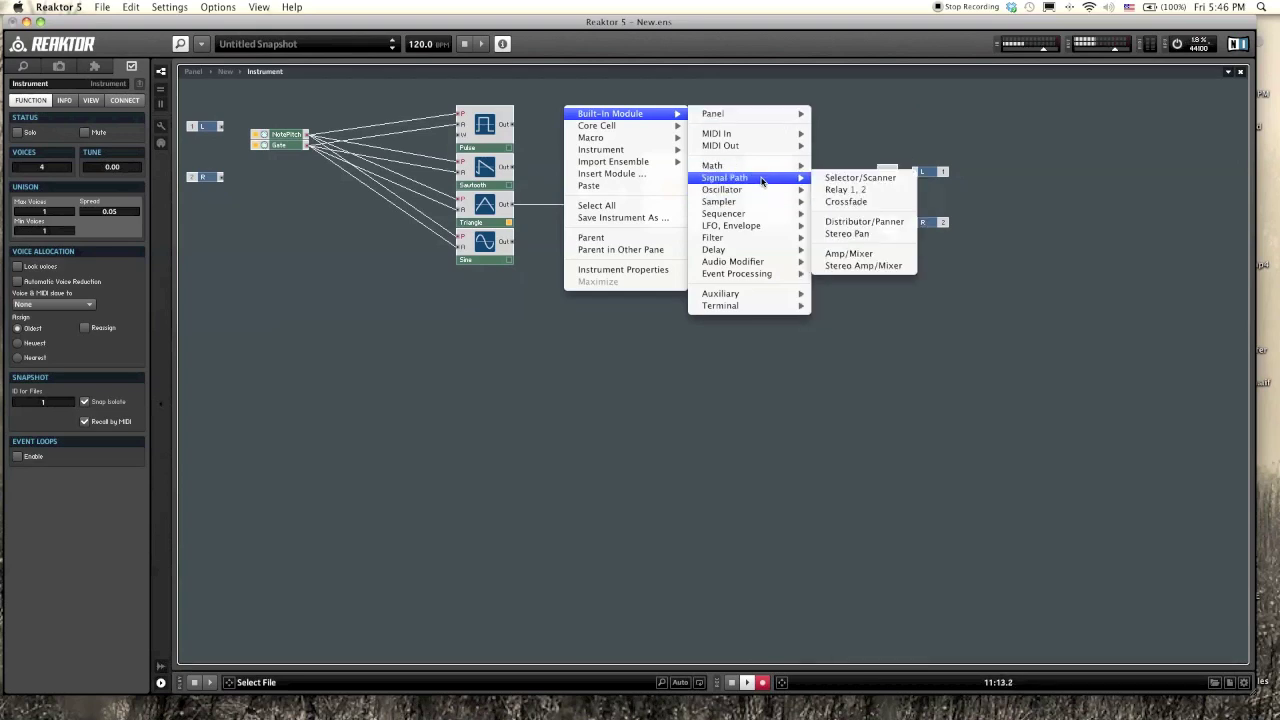
Step: Add a Selector module, shift the filter and output chain right, and place the Selector near the oscillators
left_click(850, 183)
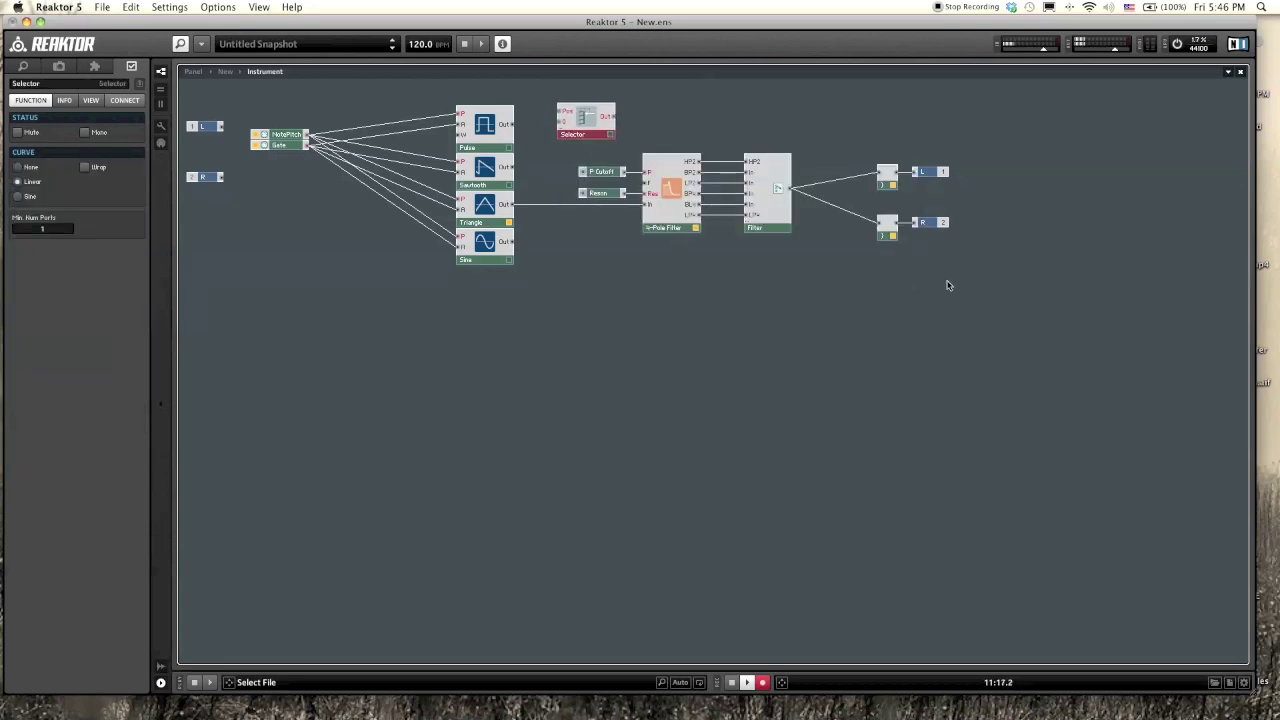
left_click_drag(980, 286, 640, 140)
left_click(863, 277)
left_click_drag(1016, 328, 586, 138)
left_click_drag(664, 233, 858, 235)
left_click(847, 247)
left_click_drag(593, 121, 607, 148)
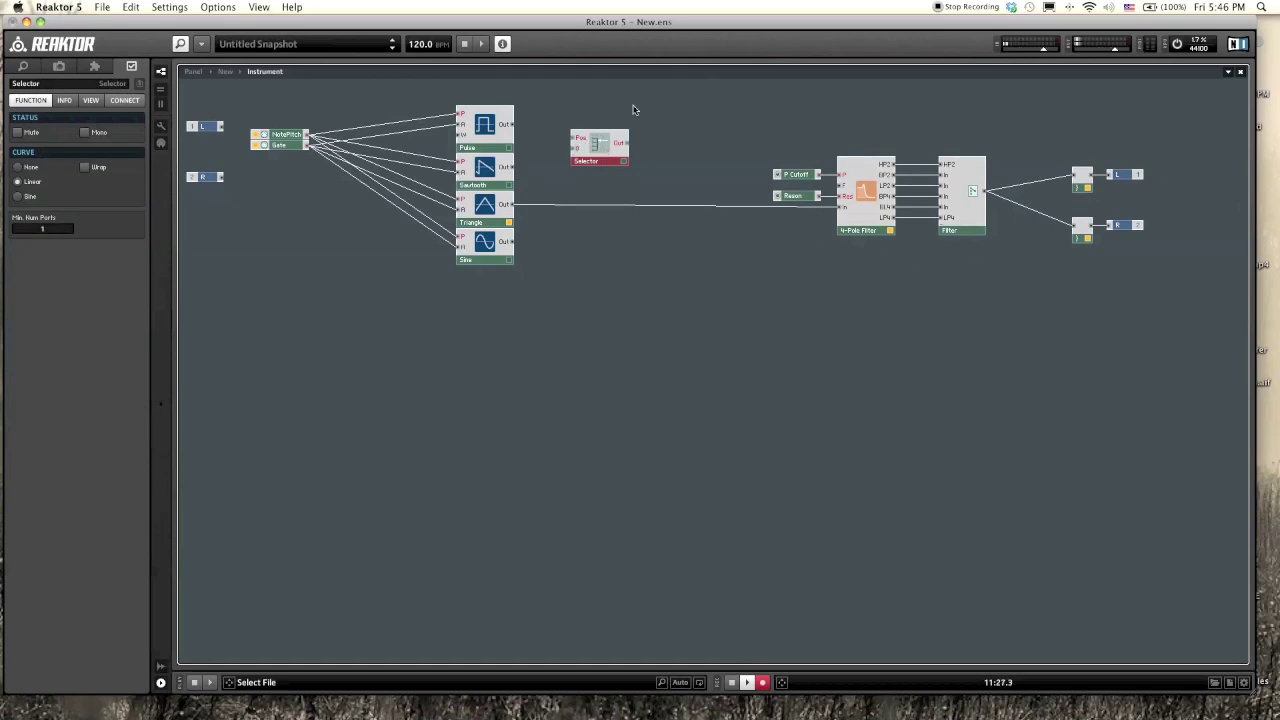
left_click_drag(630, 150, 644, 130)
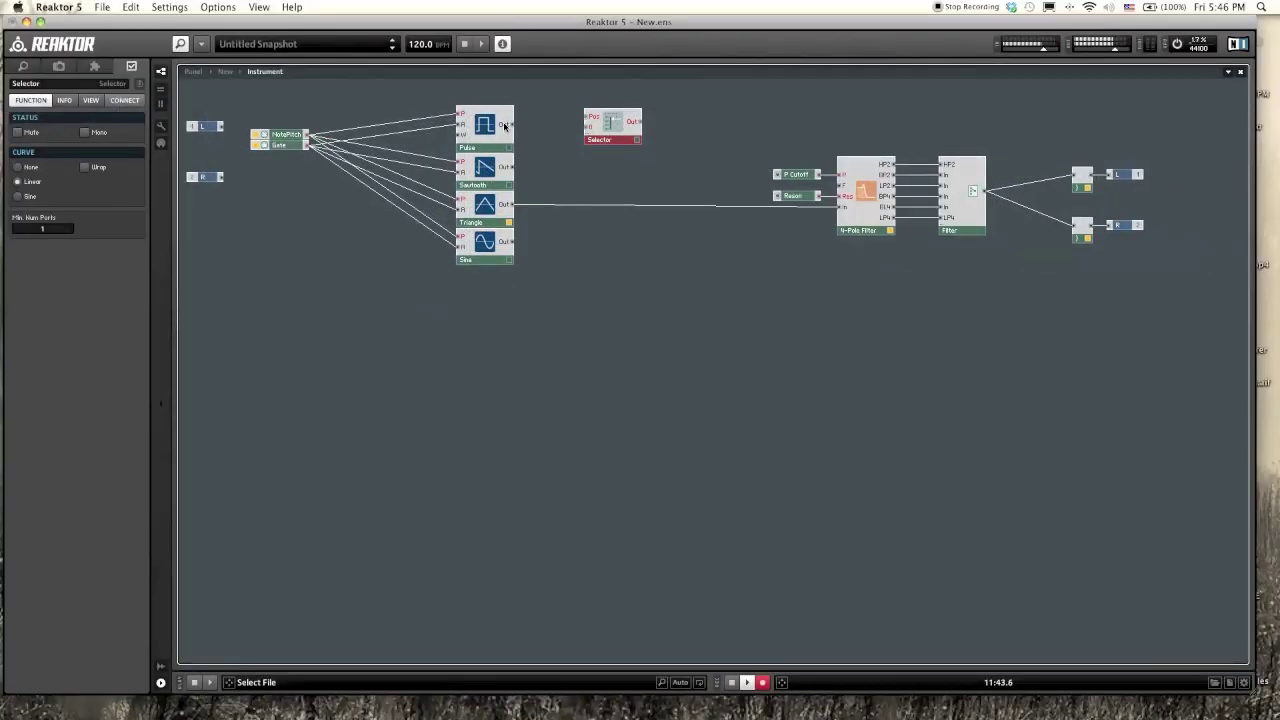
Step: Connect the Pulse, Sawtooth, Triangle and Sine outputs to the Selector's inputs
left_click_drag(512, 126, 598, 140)
left_click_drag(513, 166, 595, 146)
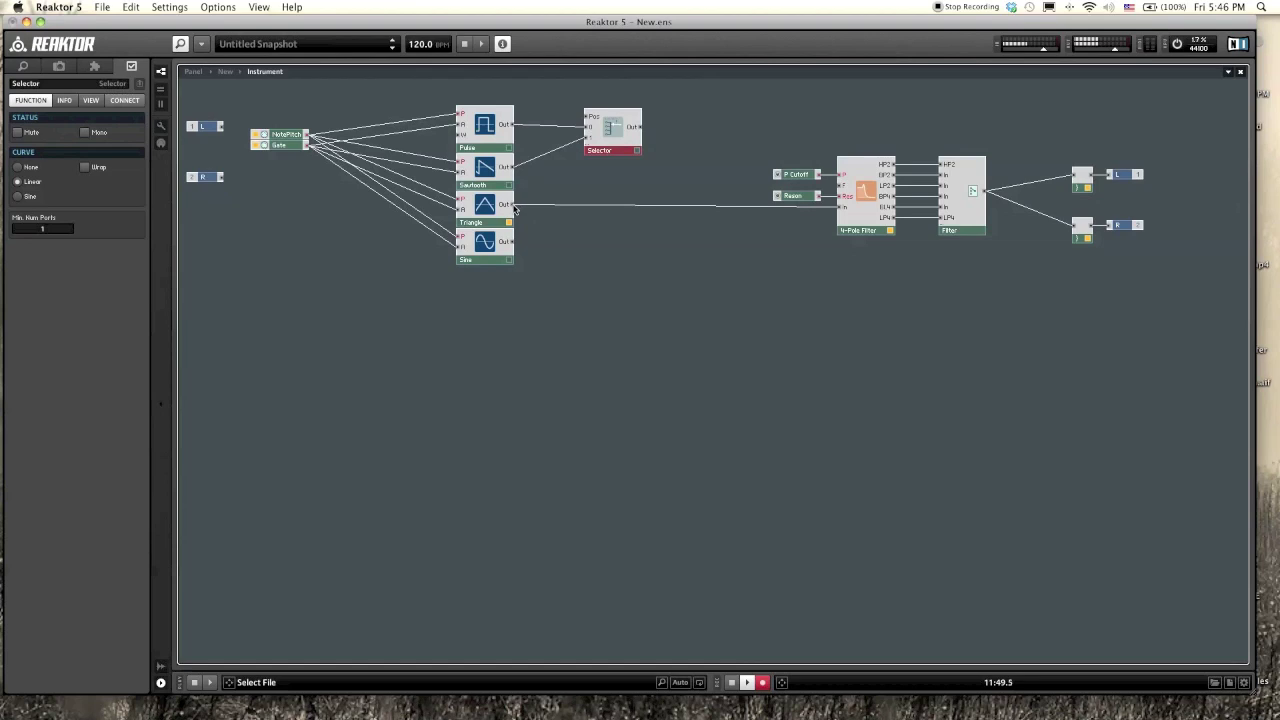
left_click_drag(514, 205, 592, 148)
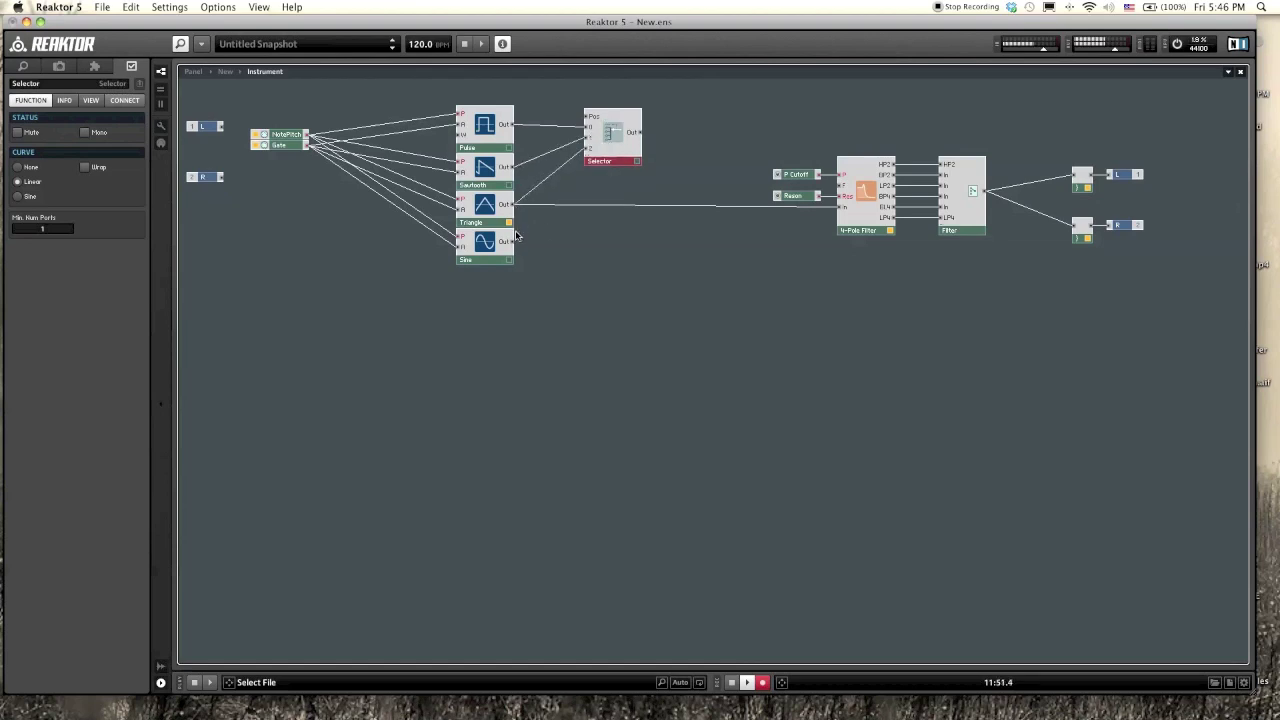
left_click_drag(513, 242, 846, 209)
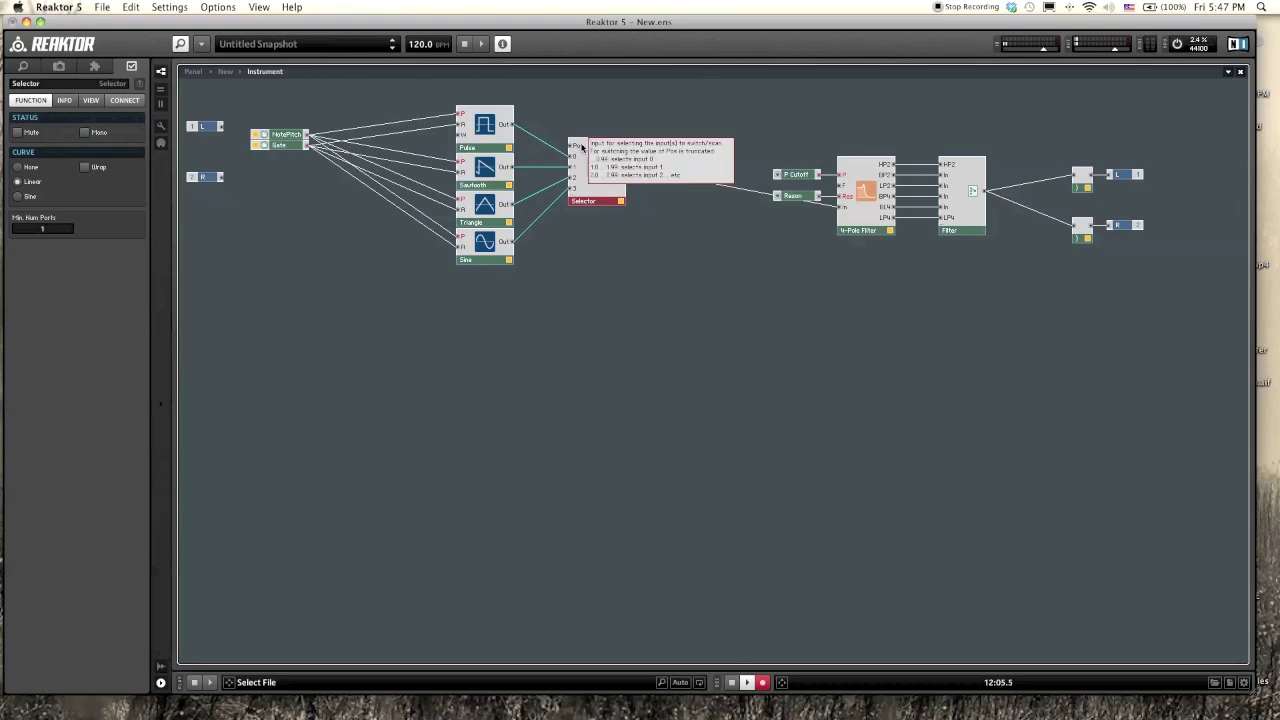
Step: Create a Pos fader from the Selector's Pos port and position it above the Selector
right_click(581, 146)
left_click(606, 150)
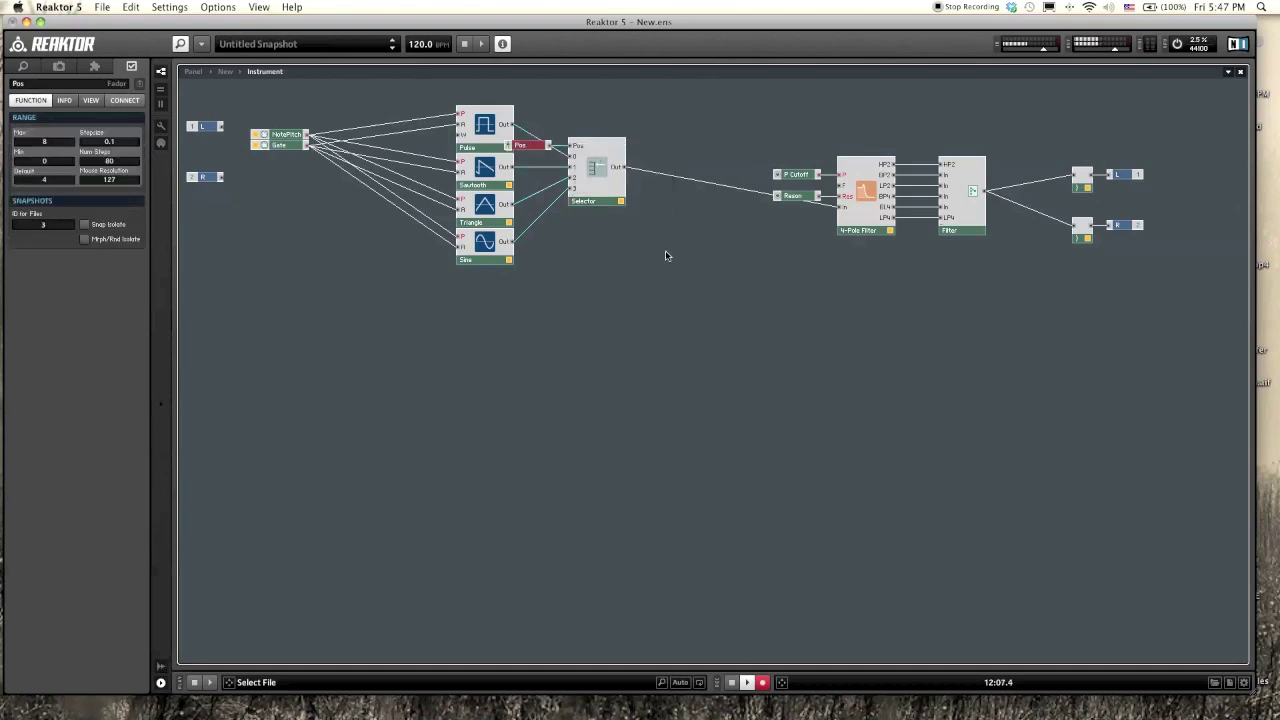
left_click_drag(706, 282, 546, 96)
left_click_drag(600, 171, 672, 178)
left_click(630, 238)
left_click_drag(606, 152, 680, 136)
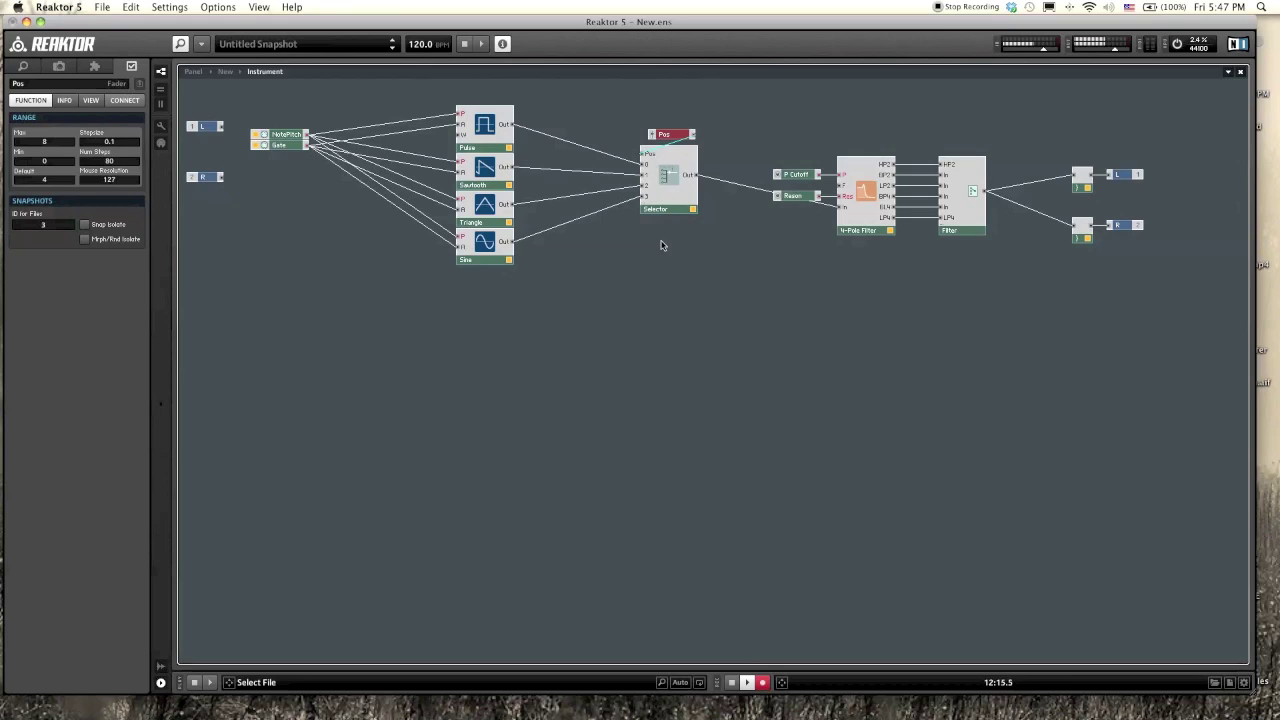
left_click(657, 147)
Step: Wire the Pos fader into the Selector's Pos input
left_click(674, 165)
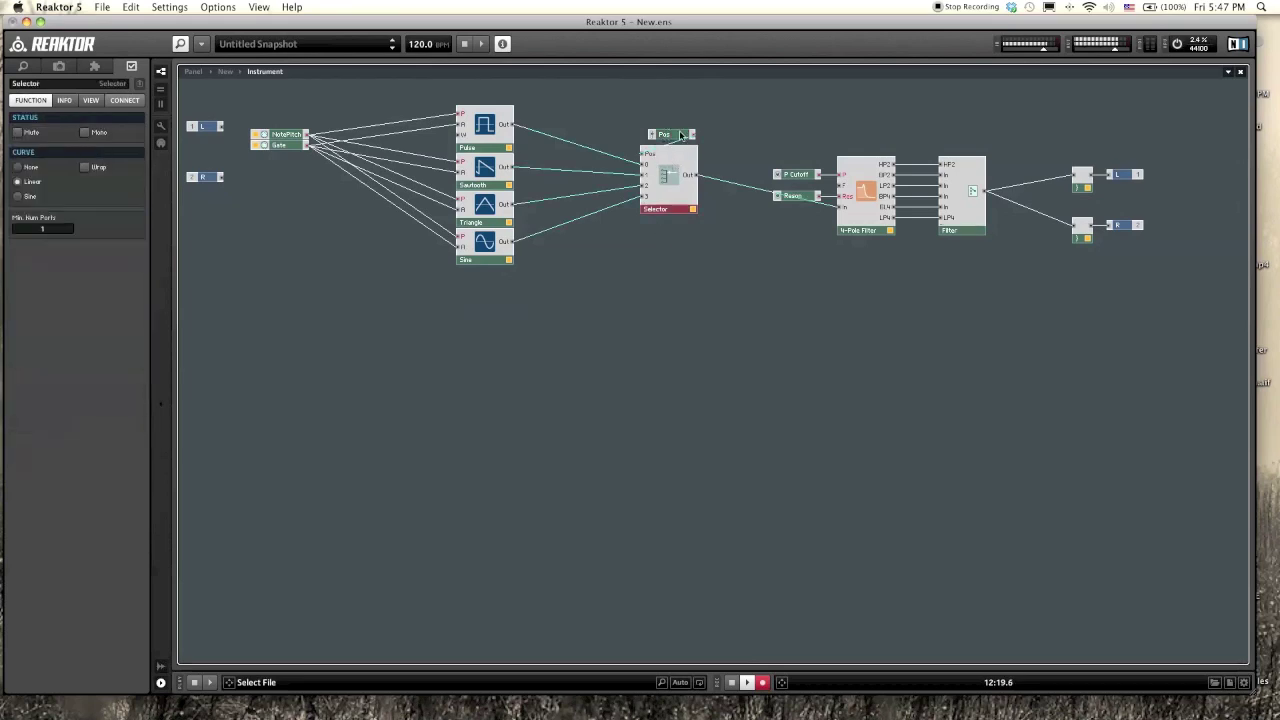
left_click(680, 135)
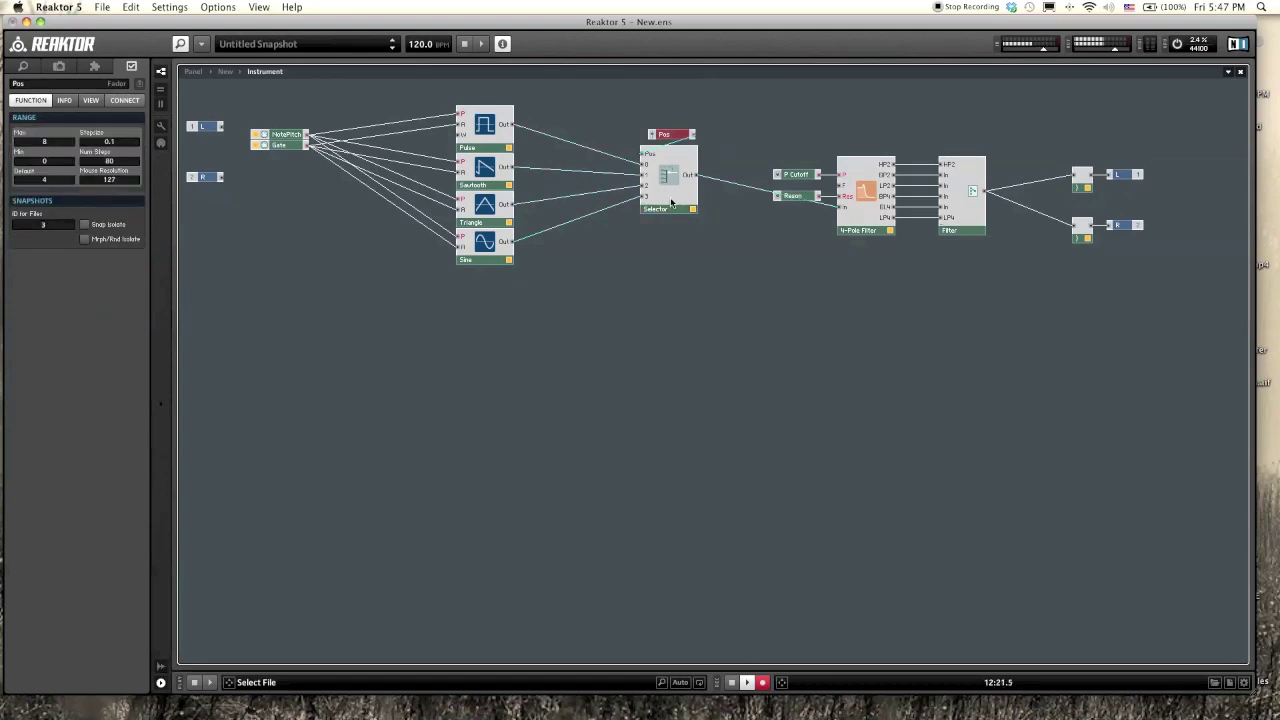
left_click_drag(643, 153, 692, 134)
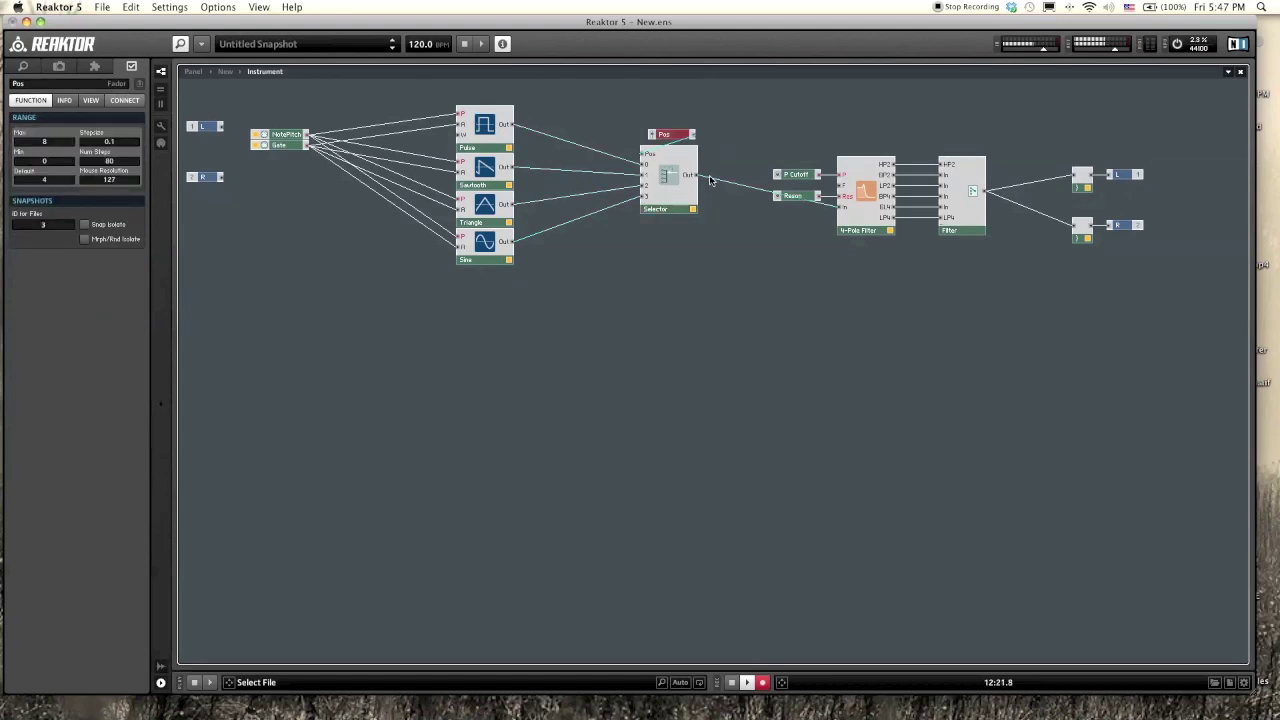
right_click(647, 155)
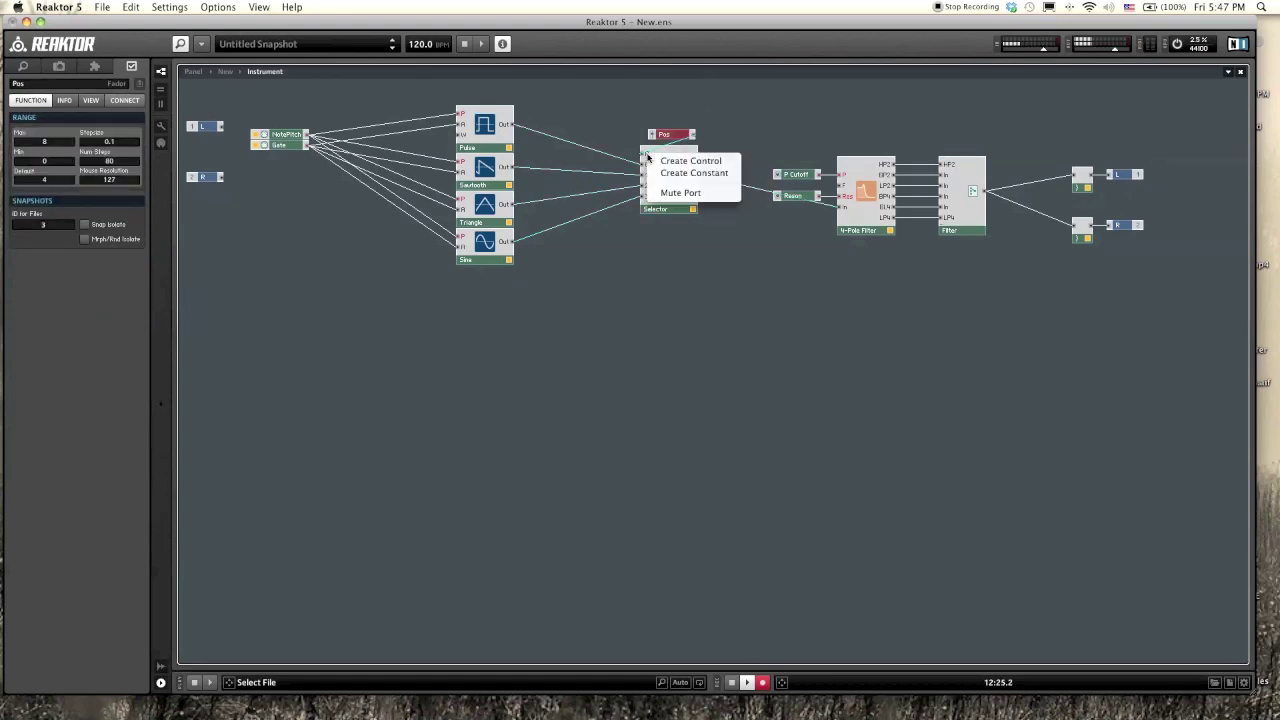
left_click(743, 130)
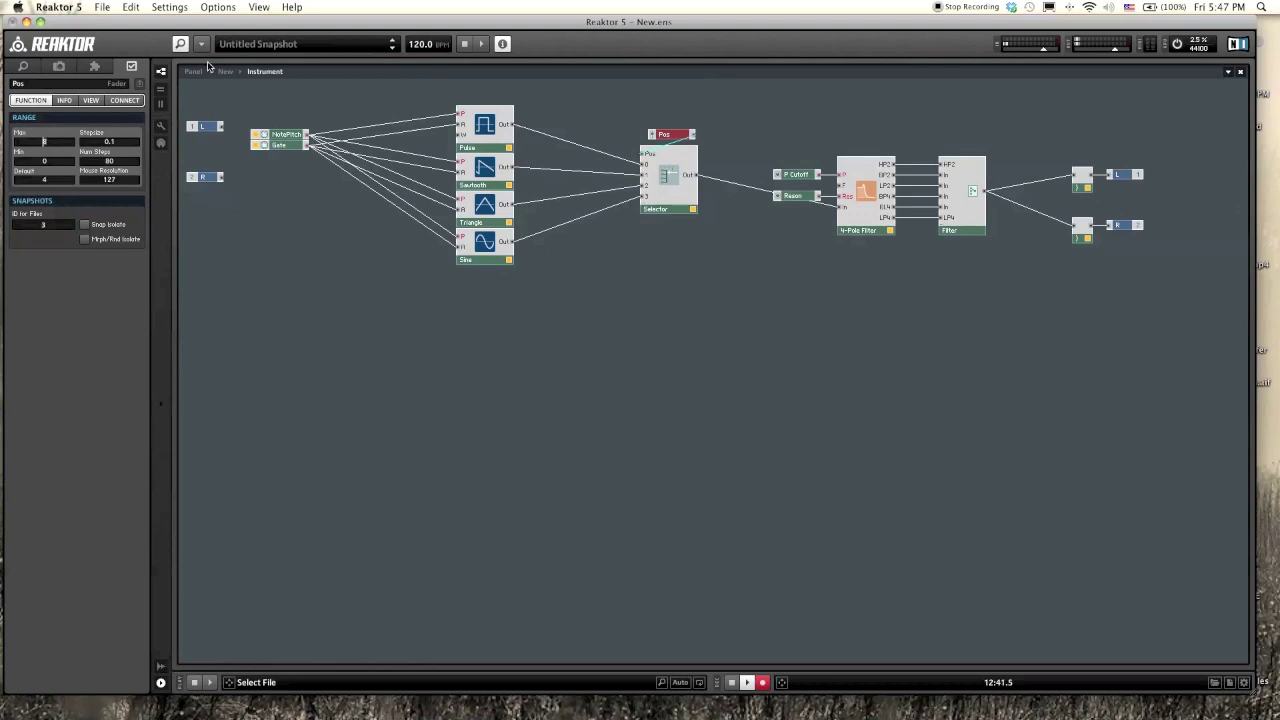
Step: In Panel view, unlock panel editing, drag the Pos fader to the right side, then lock it again
left_click(192, 72)
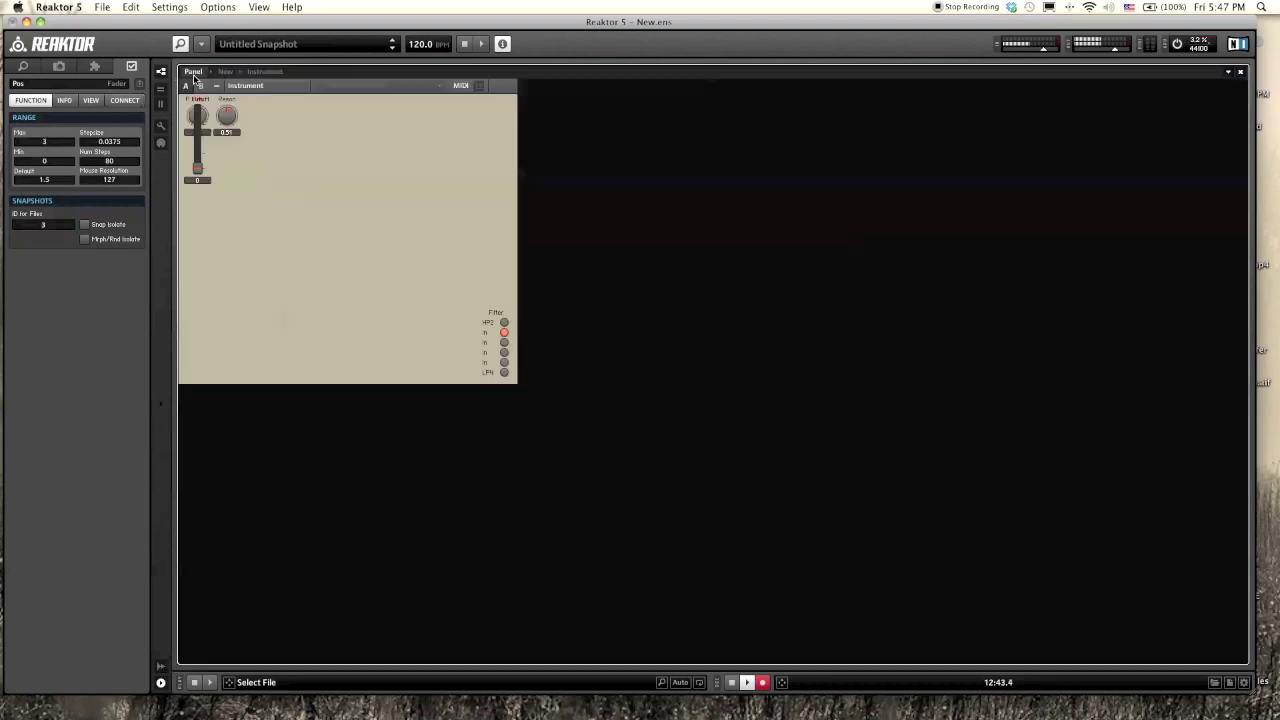
left_click(161, 125)
left_click_drag(197, 165, 453, 118)
left_click(162, 126)
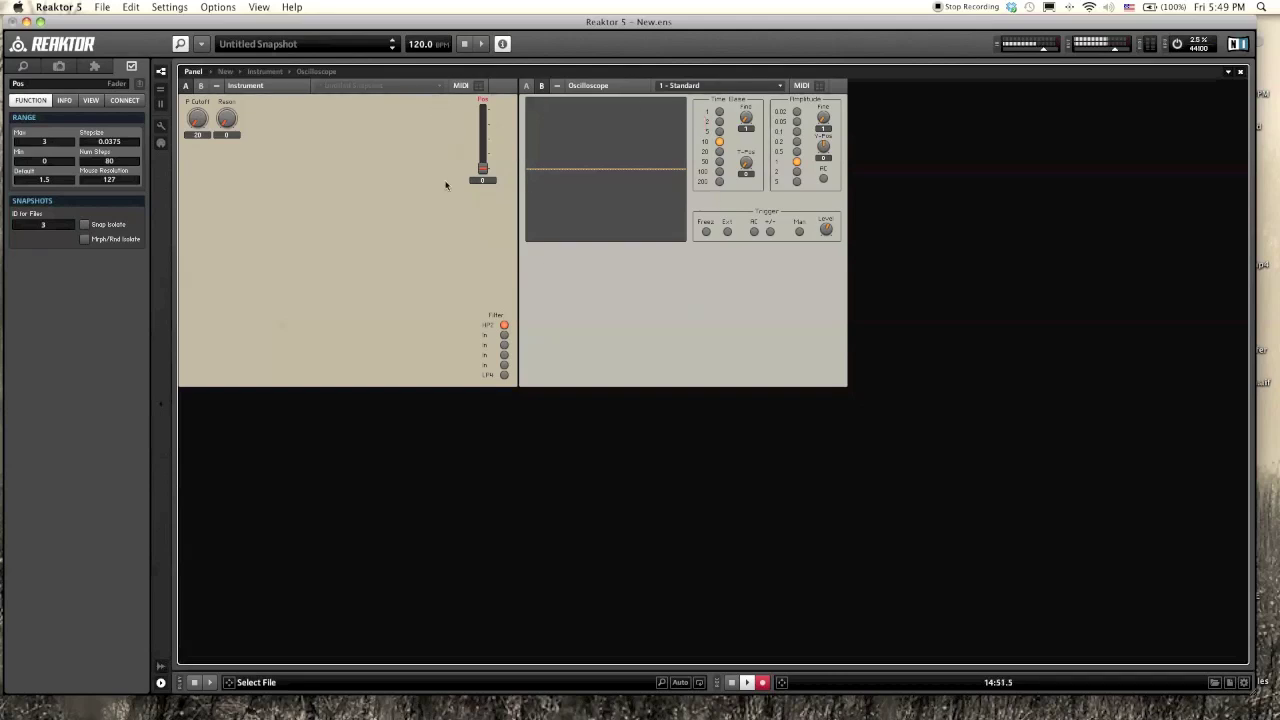
Step: Sweep the Pos fader up to 3 (sine), then back down to 2.2875 to blend triangle toward sine
left_click_drag(490, 168, 483, 110)
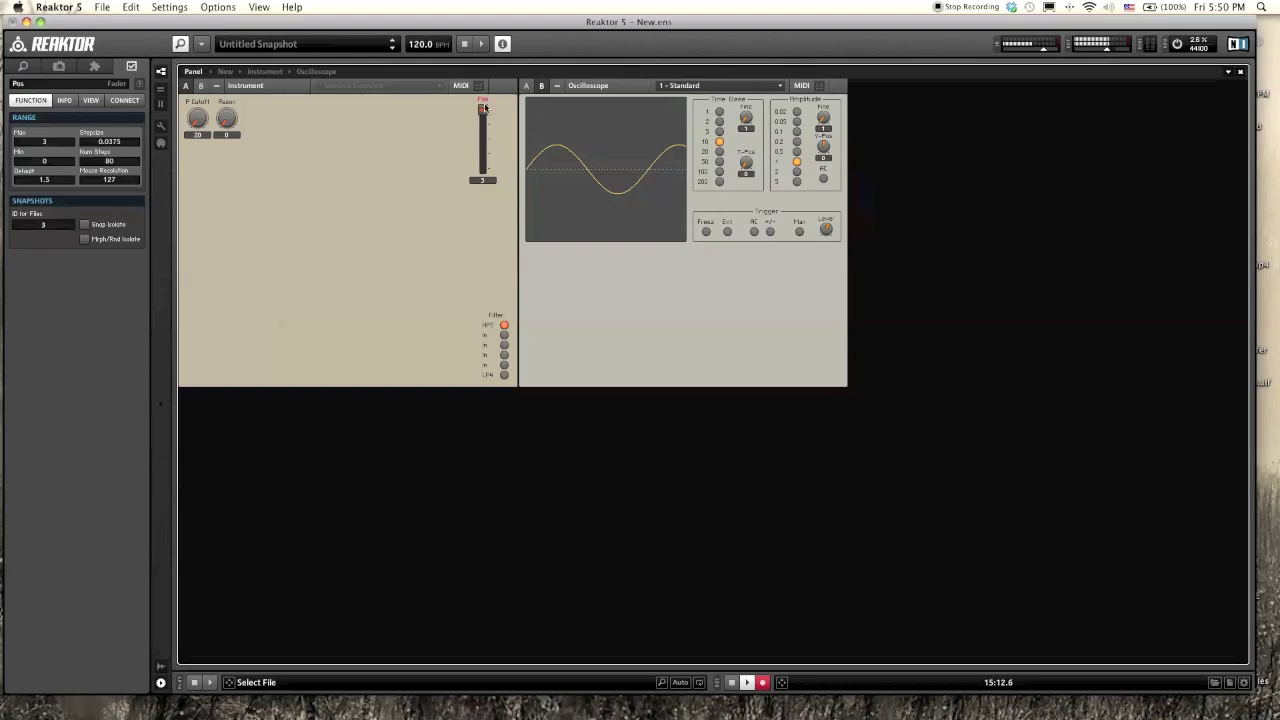
mouse_move(484, 107)
left_mouse_down()
mouse_move(506, 188)
mouse_move(494, 106)
left_mouse_up()
Step: Back in the Instrument structure, delete the Oscilloscope and its tap on the filter output
double_click(434, 191)
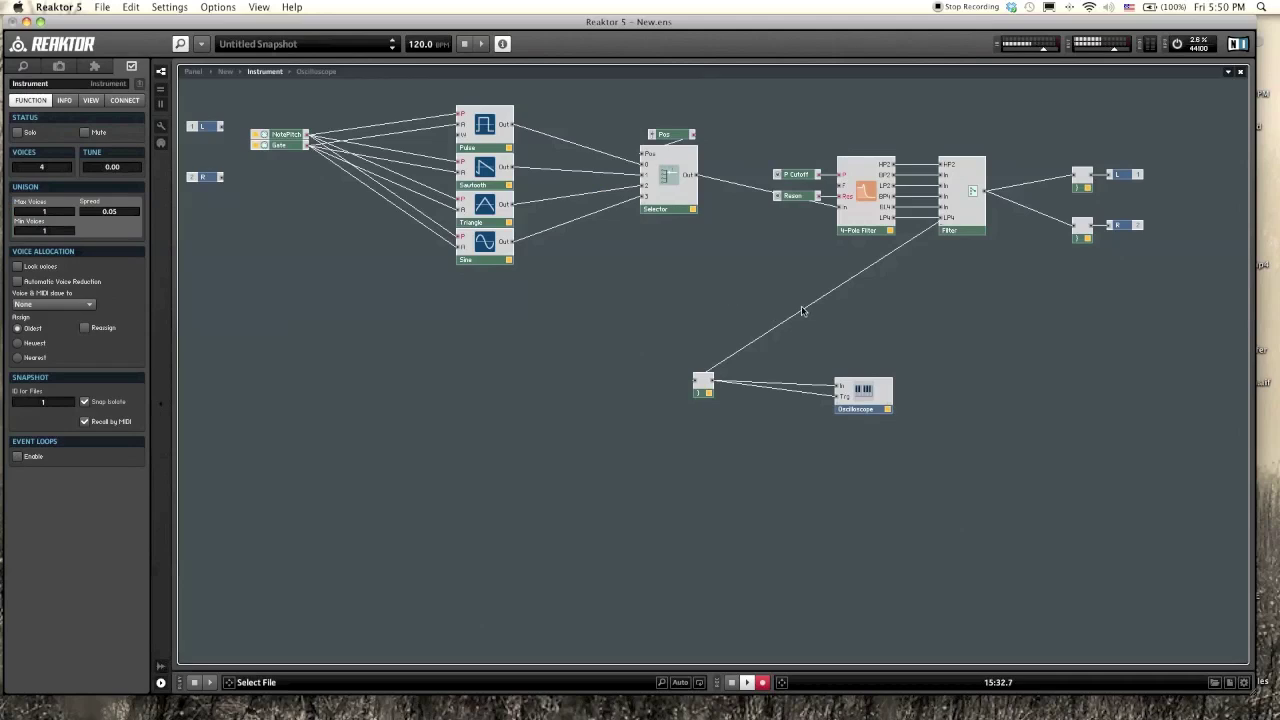
left_click_drag(932, 518, 669, 331)
key("Delete")
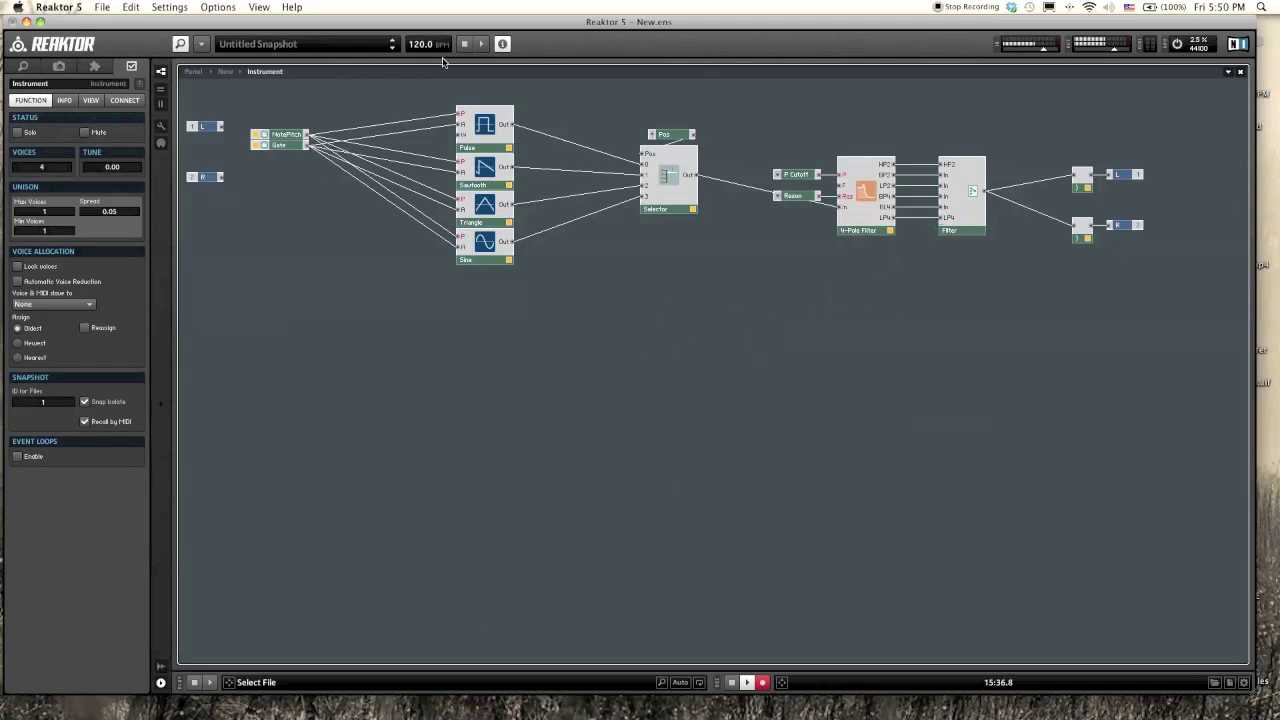